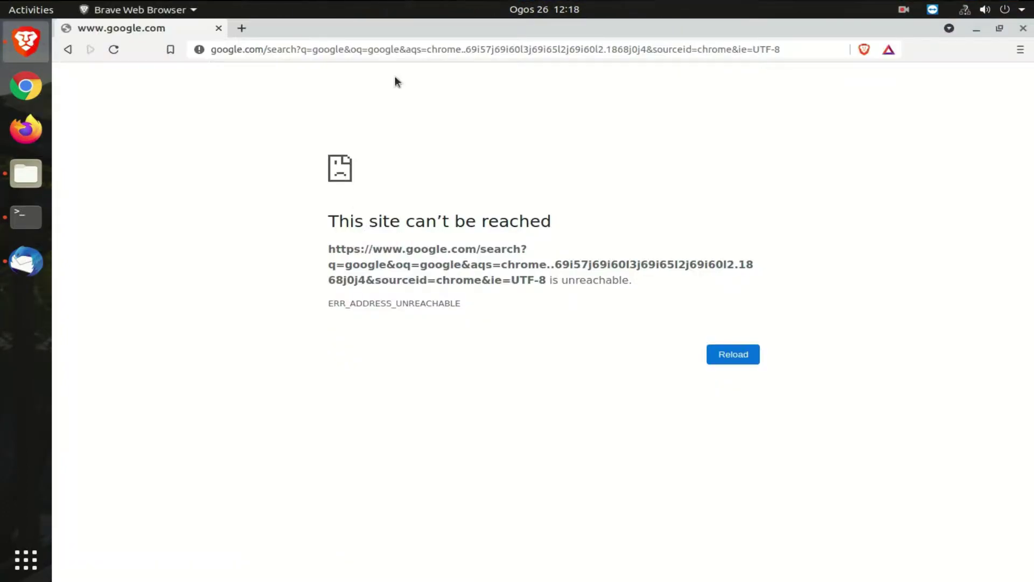
Open the router's management page at 192.168.0.1.
click(338, 51)
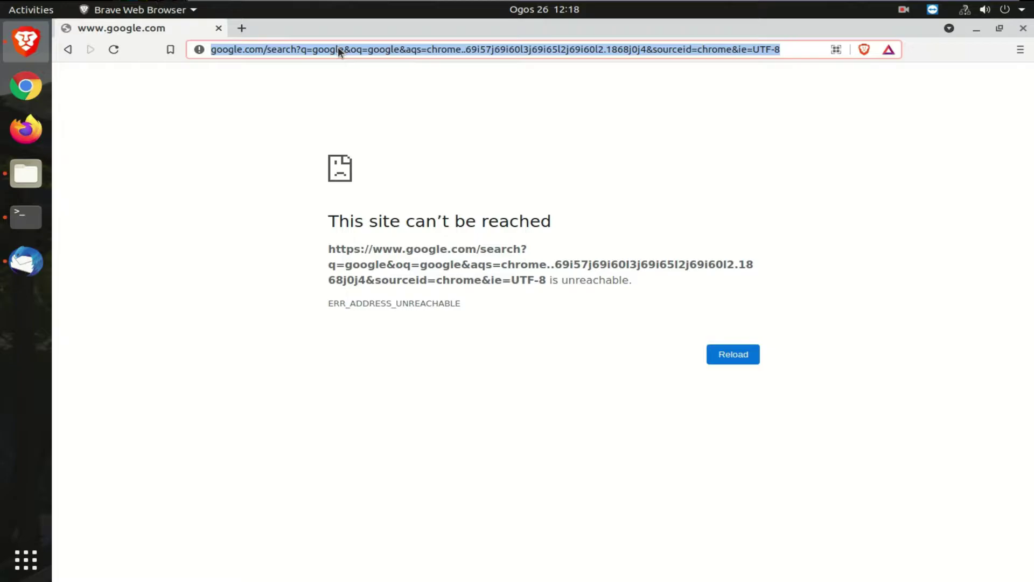
text(192.)
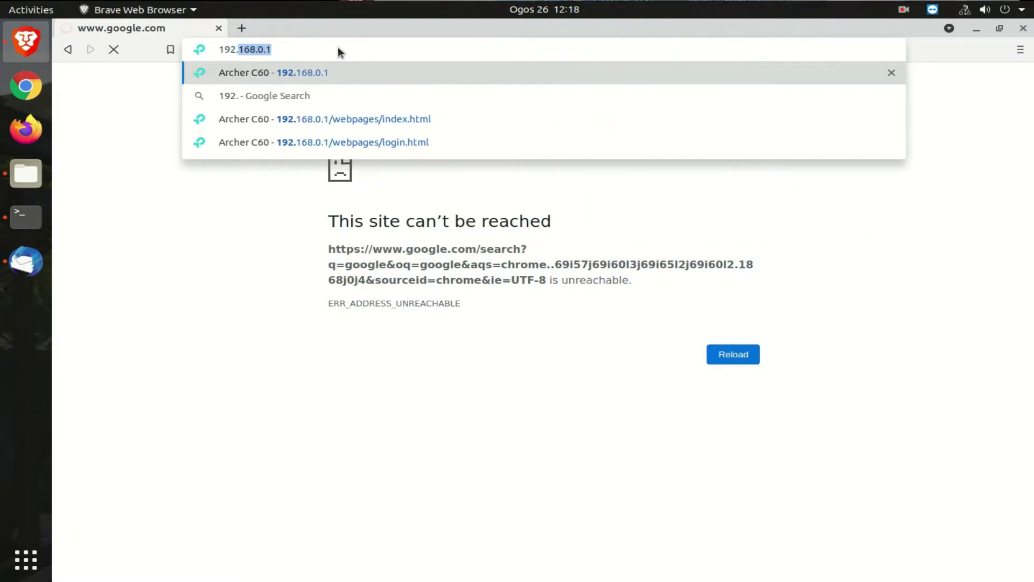
text(168.)
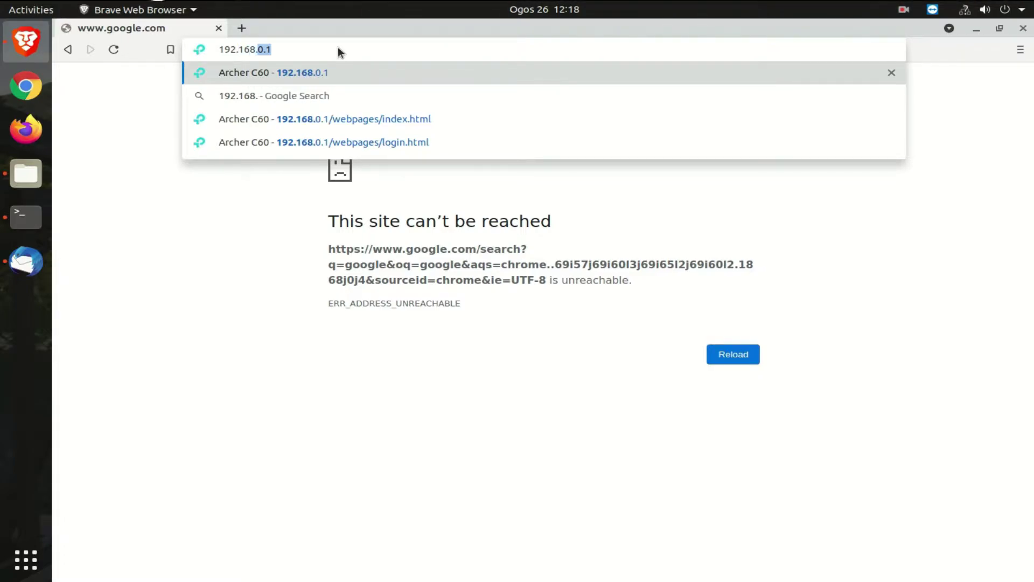
text(1)
key(BackSpace)
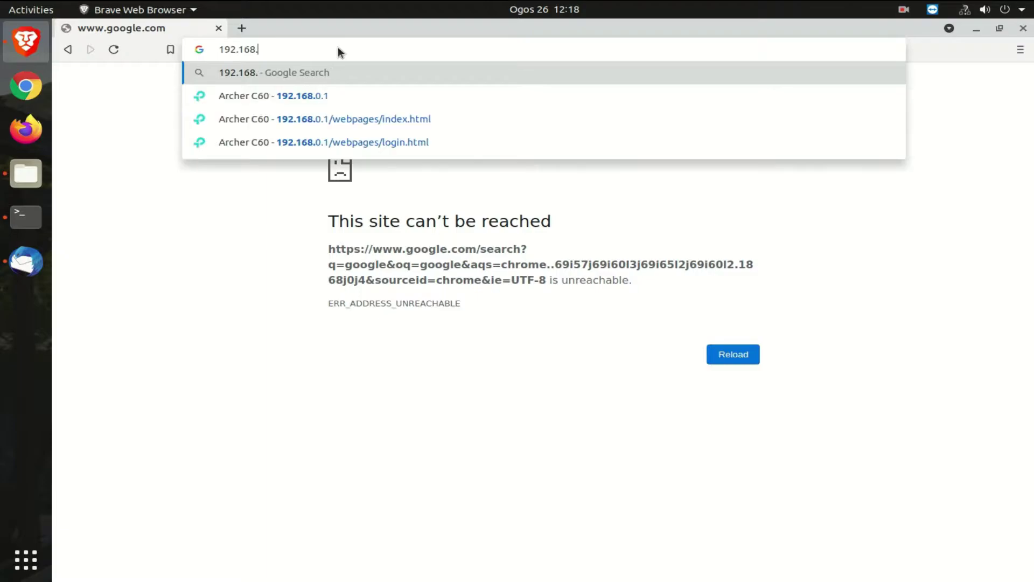
text(0.)
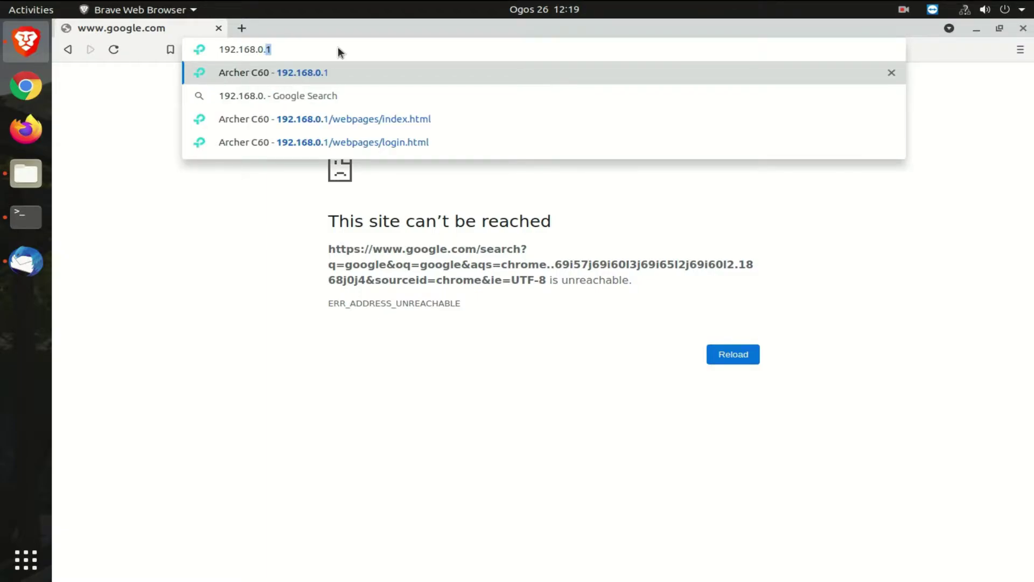
text(1)
key(Return)
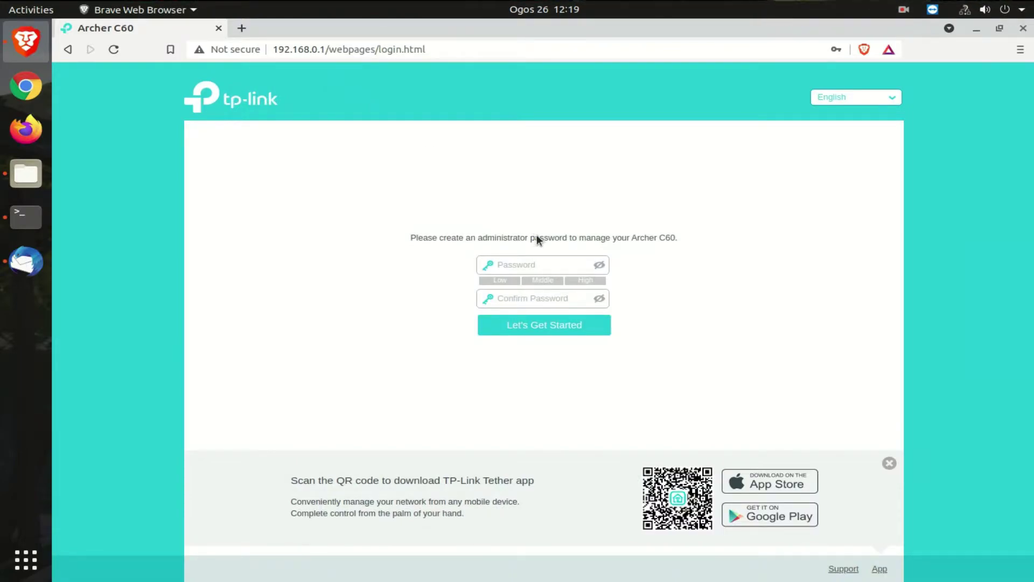
Enter a new administrator password for managing the Archer C60.
click(513, 264)
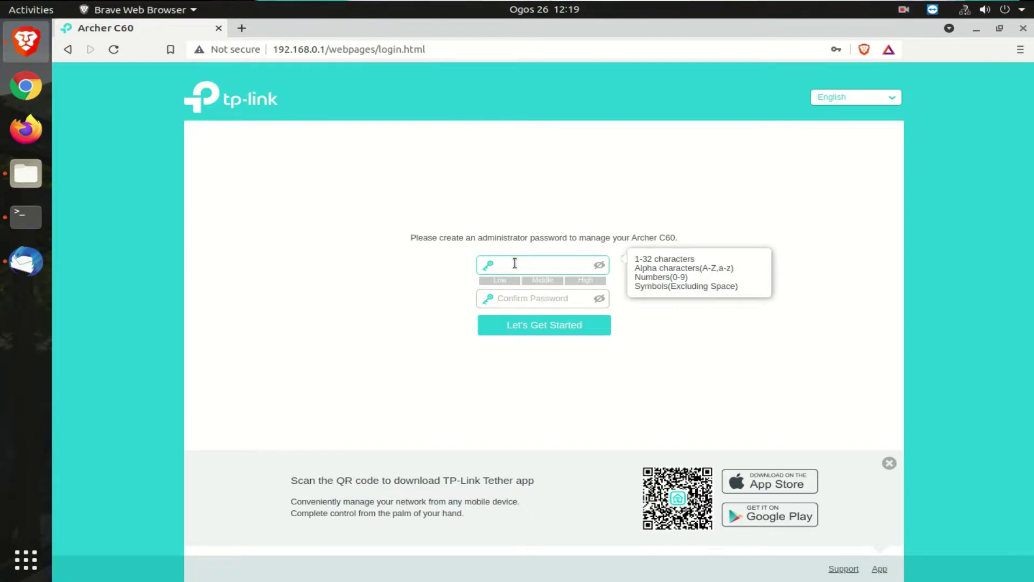
text(••••••••••)
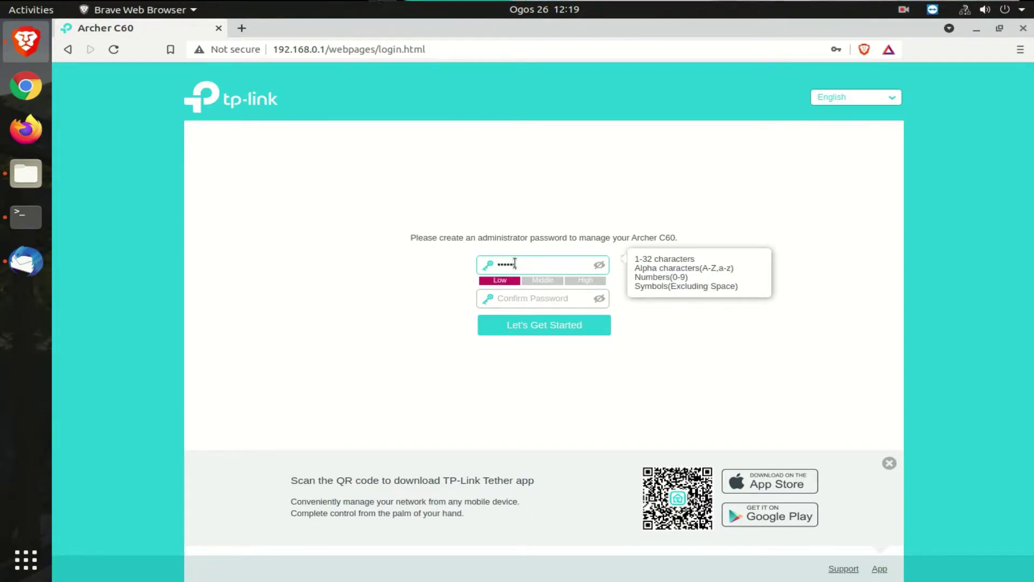
text(•)
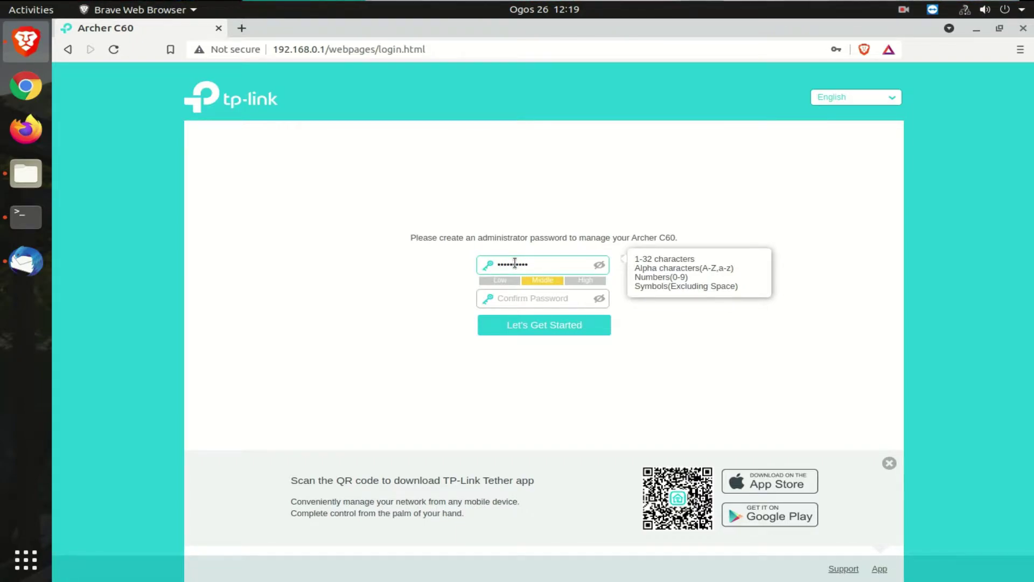
text(••••)
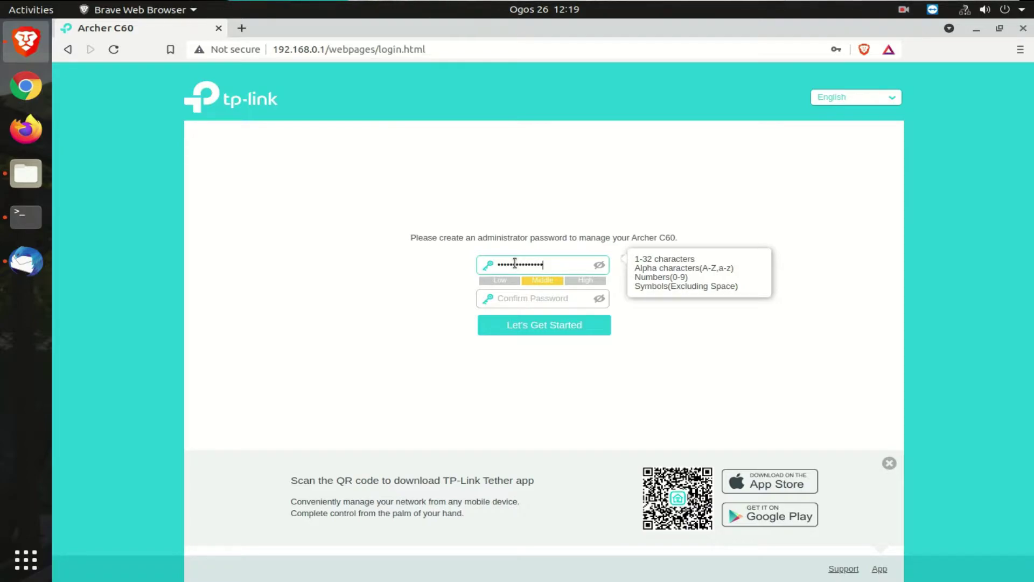
text(••••)
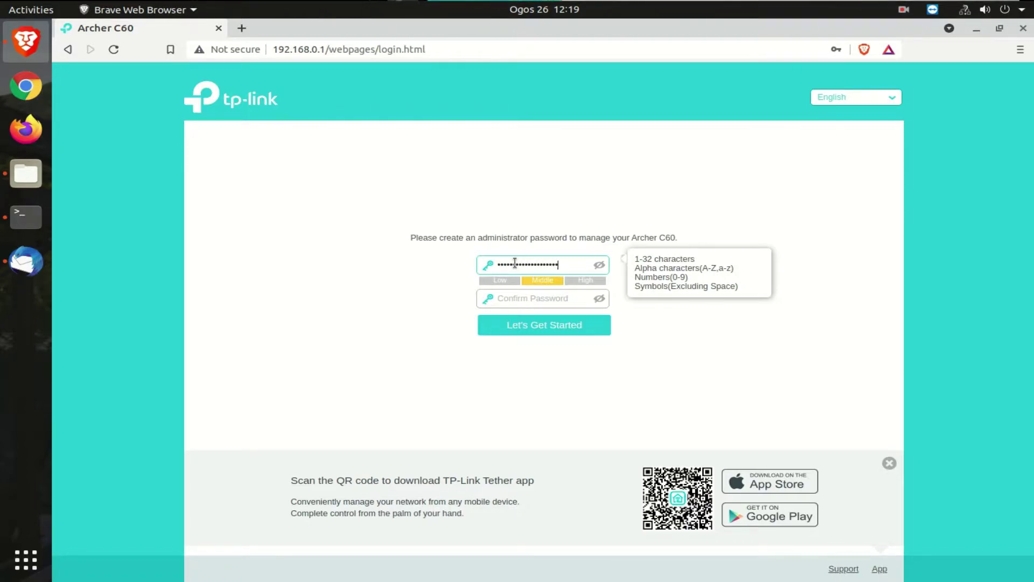
text(••••)
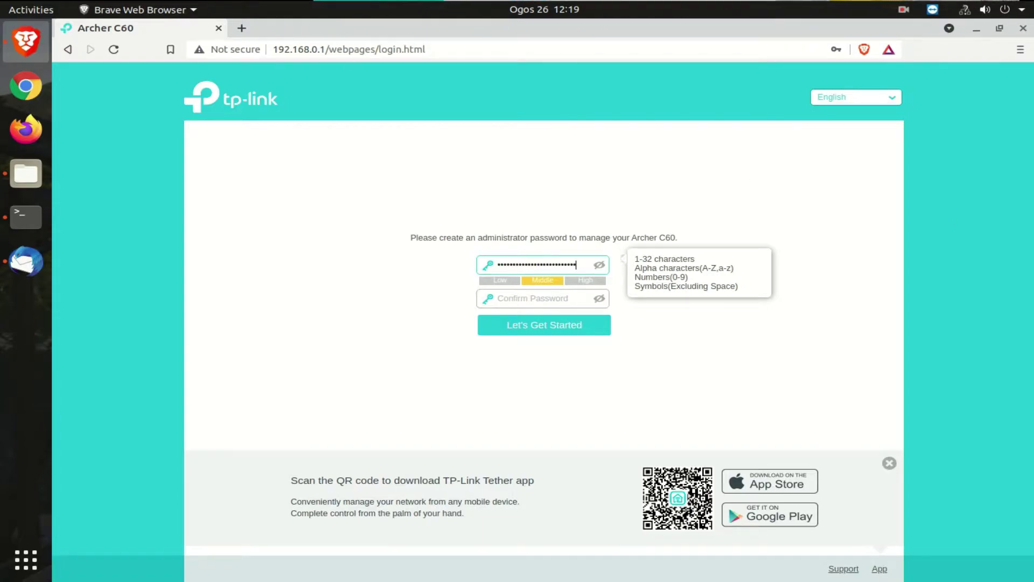
Repeat the administrator password as confirmation, start the router setup and decline the browser's offer to update the saved password.
click(513, 295)
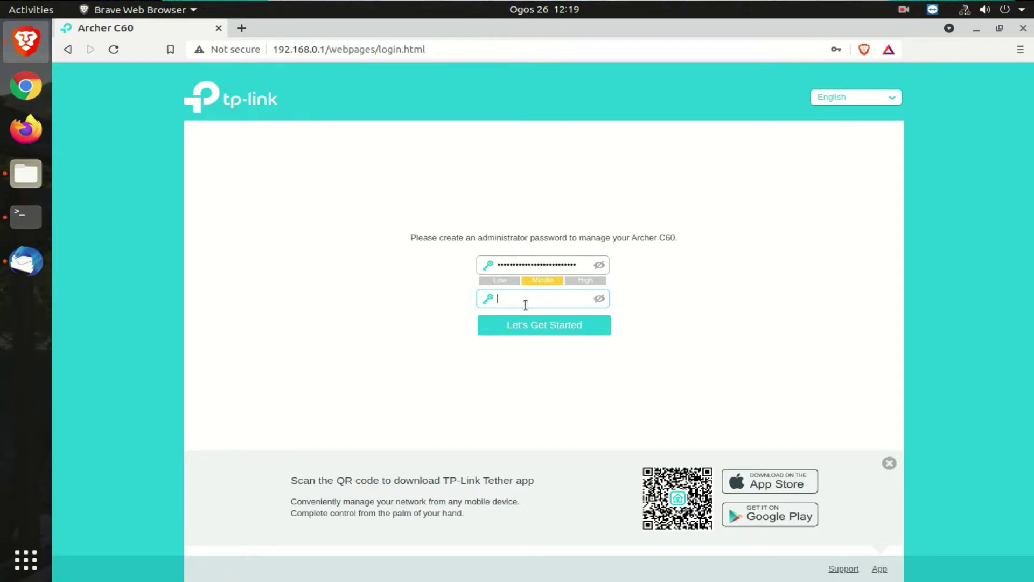
text(•••••••••)
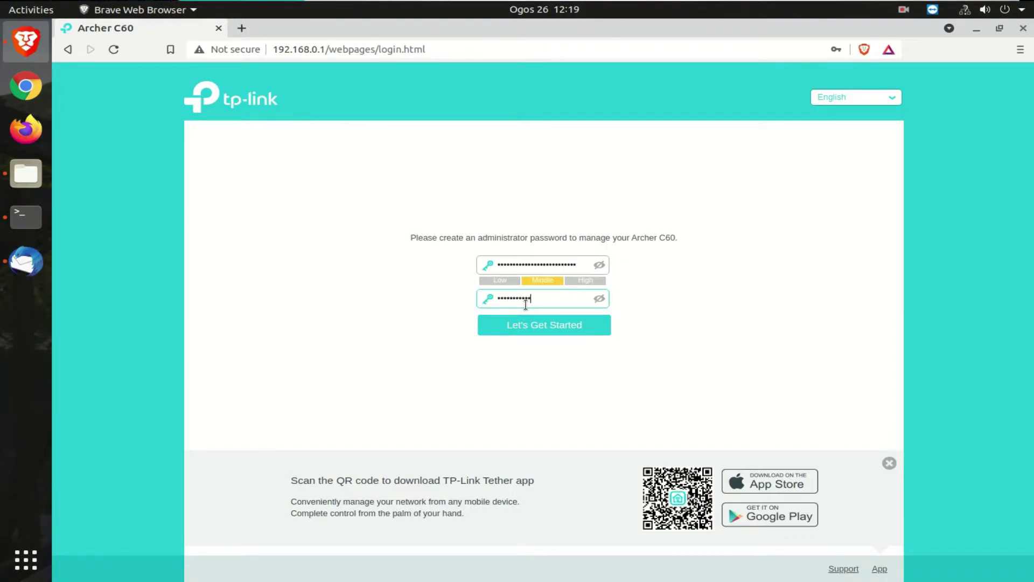
text(••••••••••••)
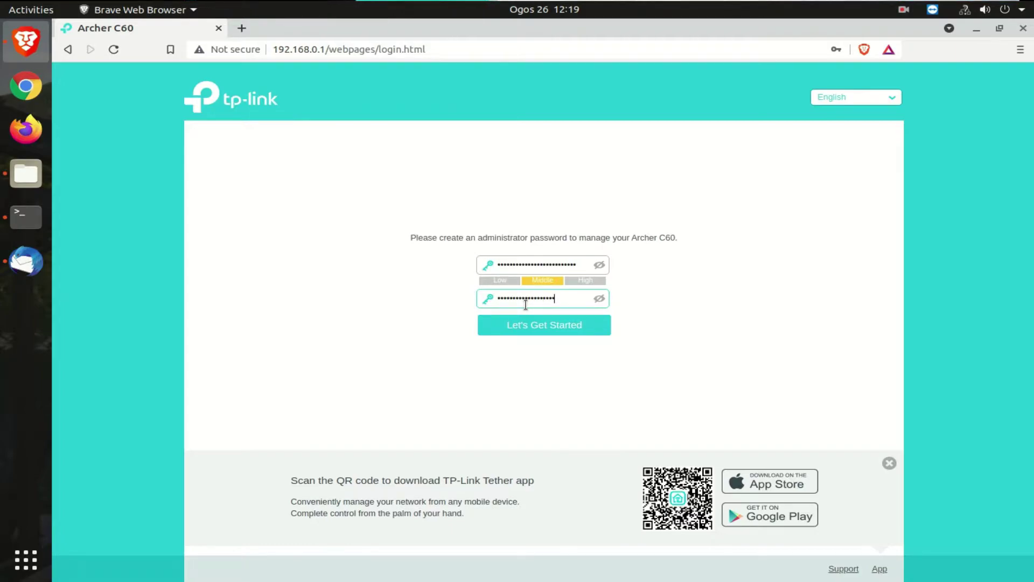
text(••)
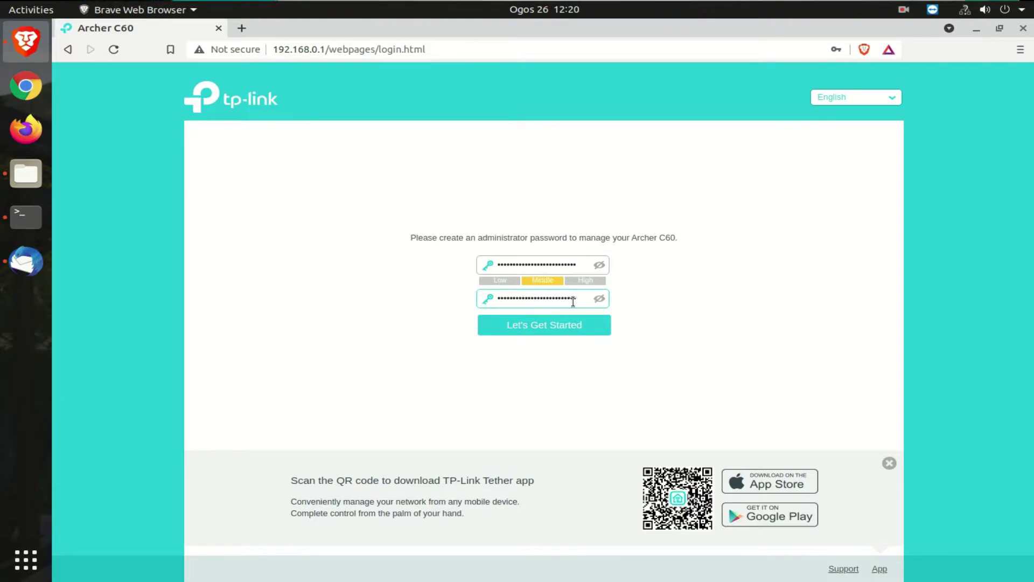
click(544, 329)
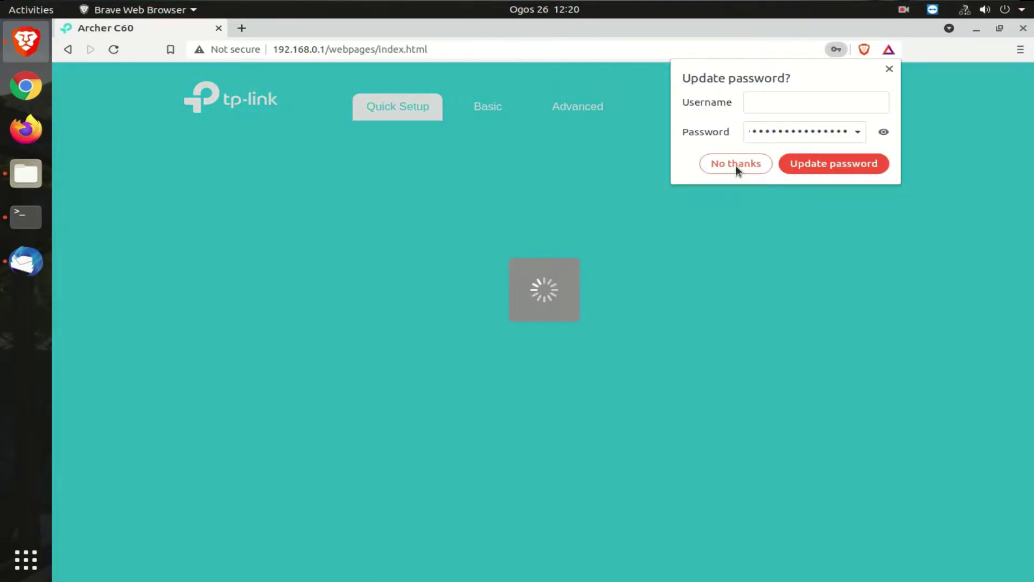
click(735, 163)
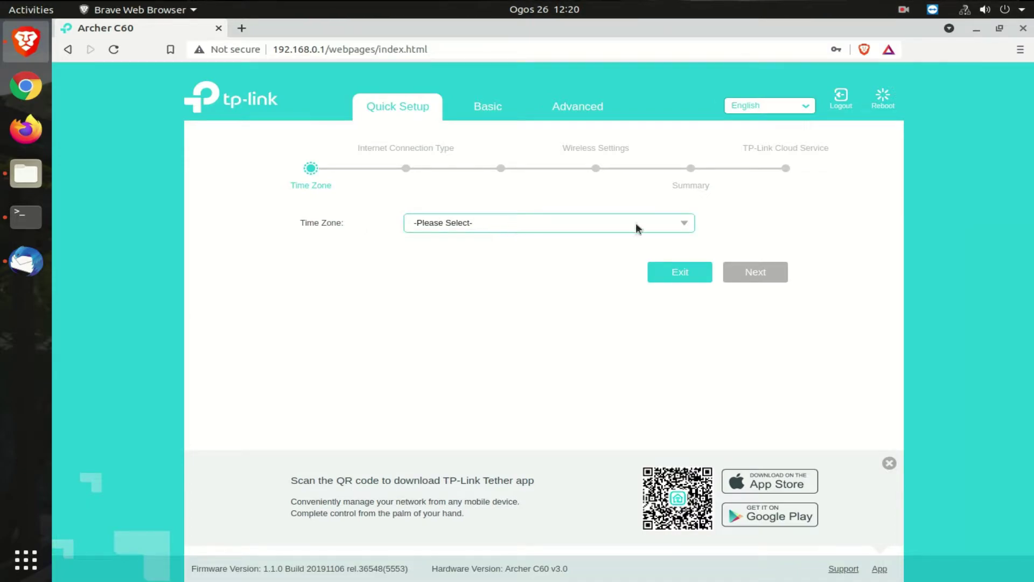
Set the time zone to (GMT+08:00) Beijing, Hong Kong, Perth, Singapore and continue to the internet connection type.
click(684, 224)
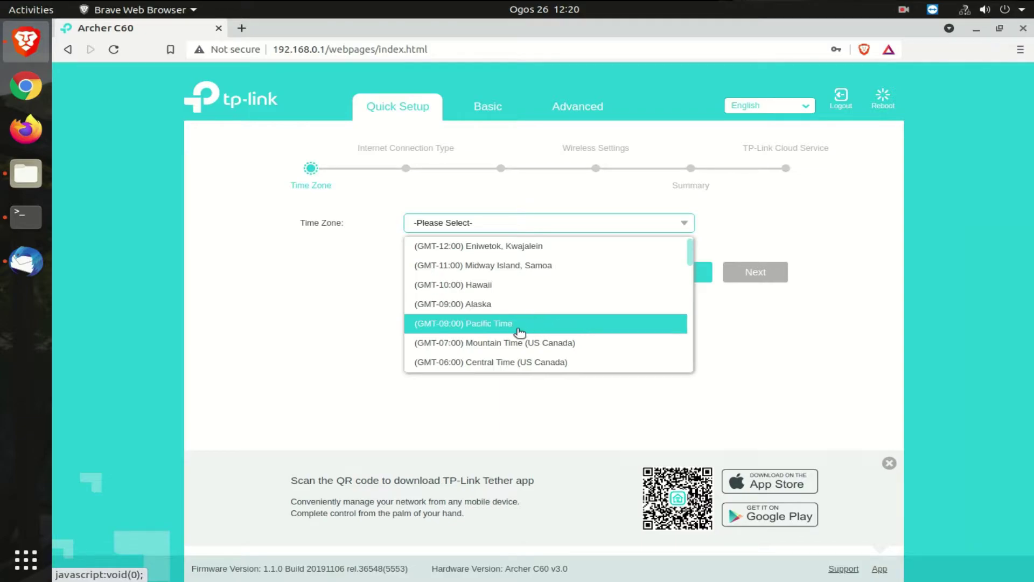
scroll(520, 332, down, 1)
scroll(521, 333, down, 4)
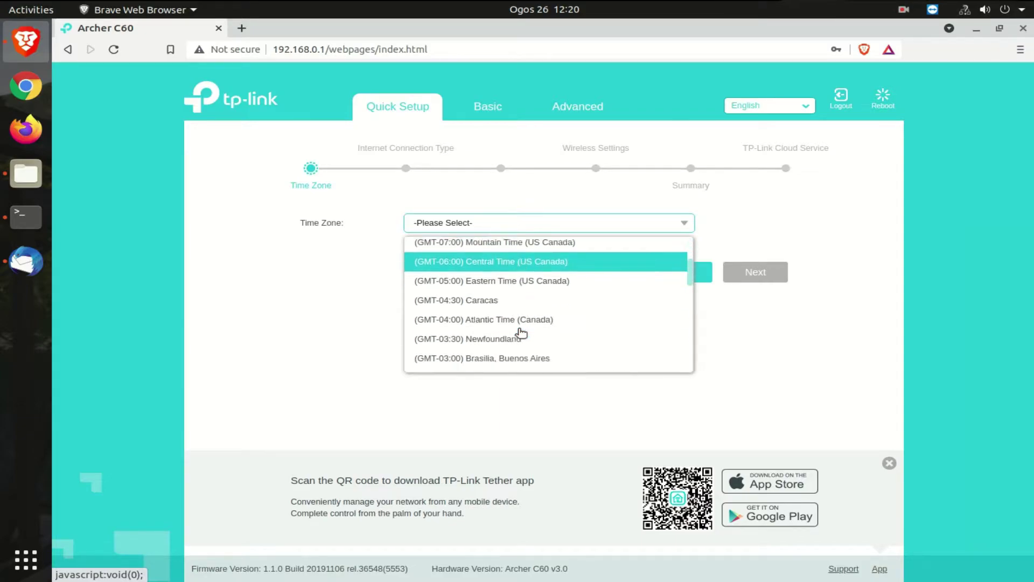
scroll(521, 332, down, 6)
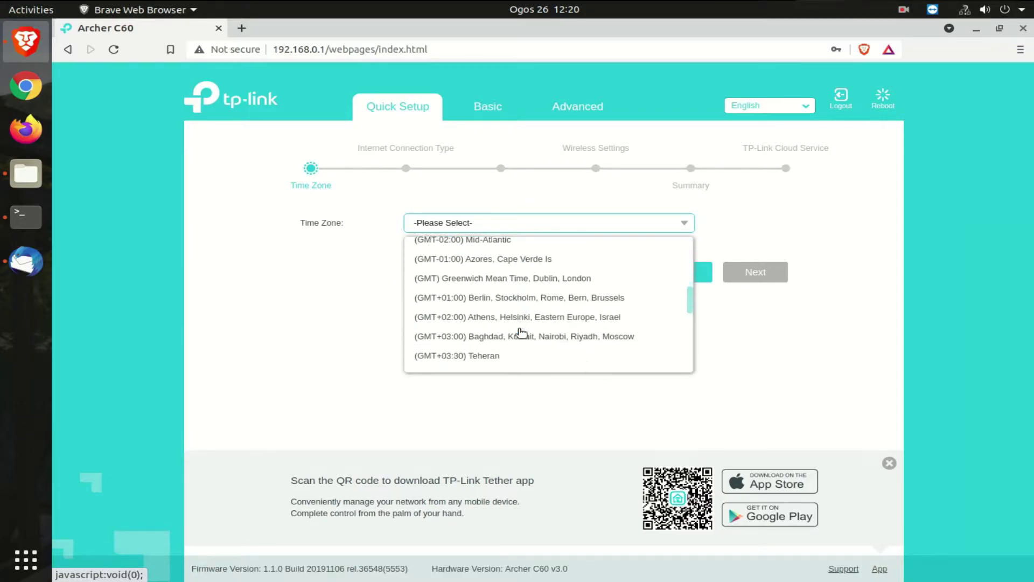
scroll(521, 332, down, 3)
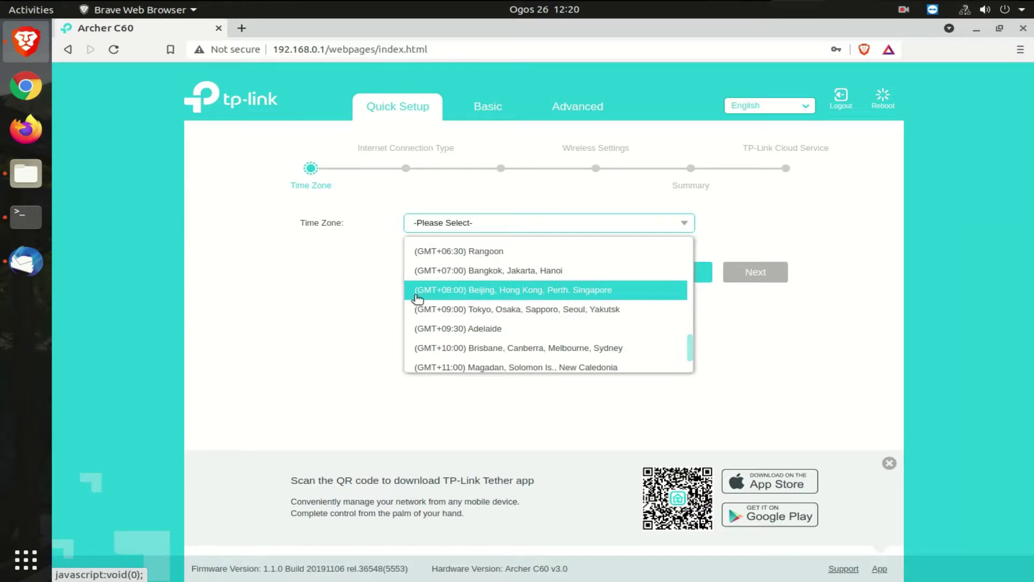
click(522, 291)
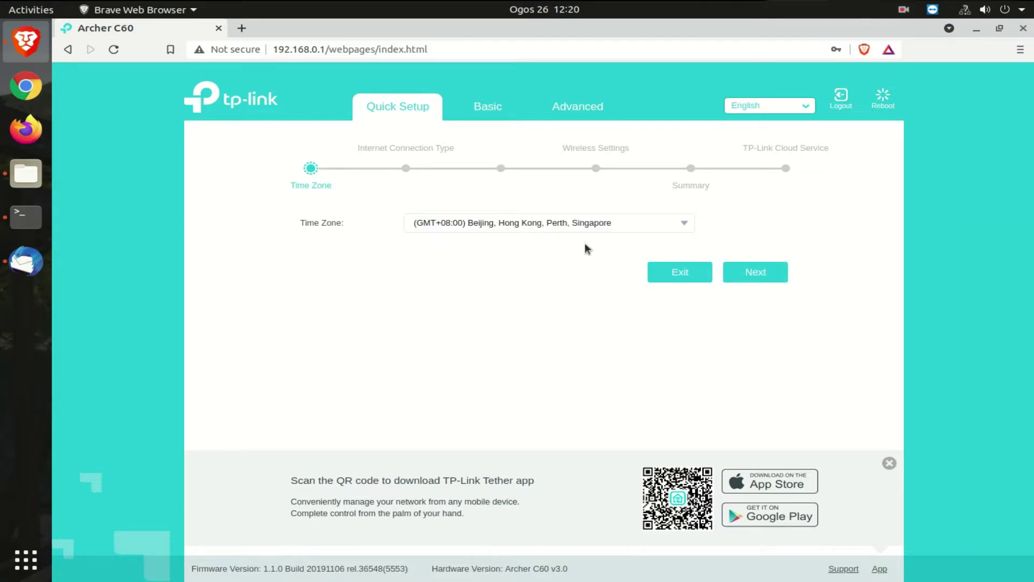
click(756, 273)
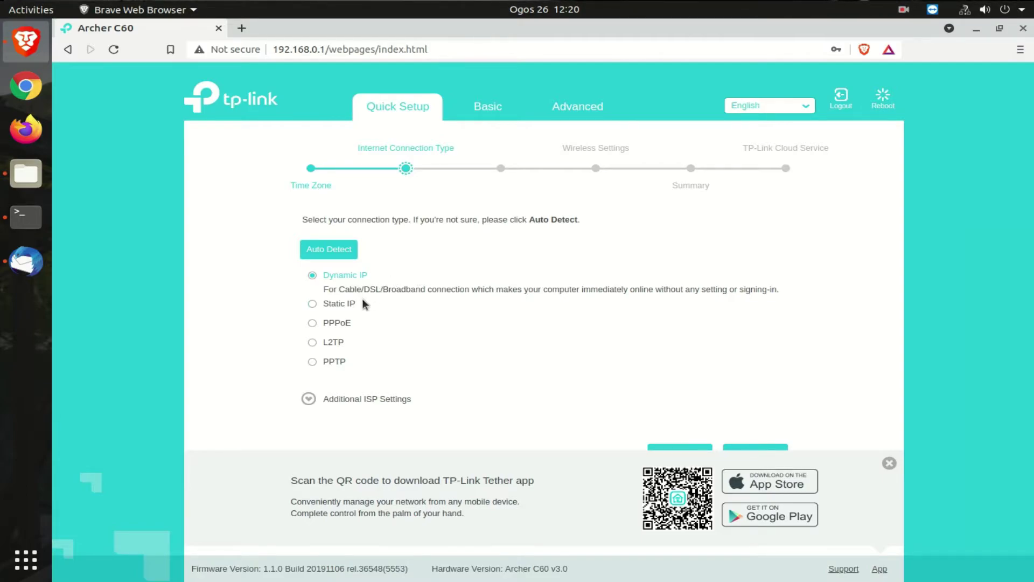
Choose Static IP as the connection type, dismiss the Tether app banner and continue to the IP information.
click(313, 305)
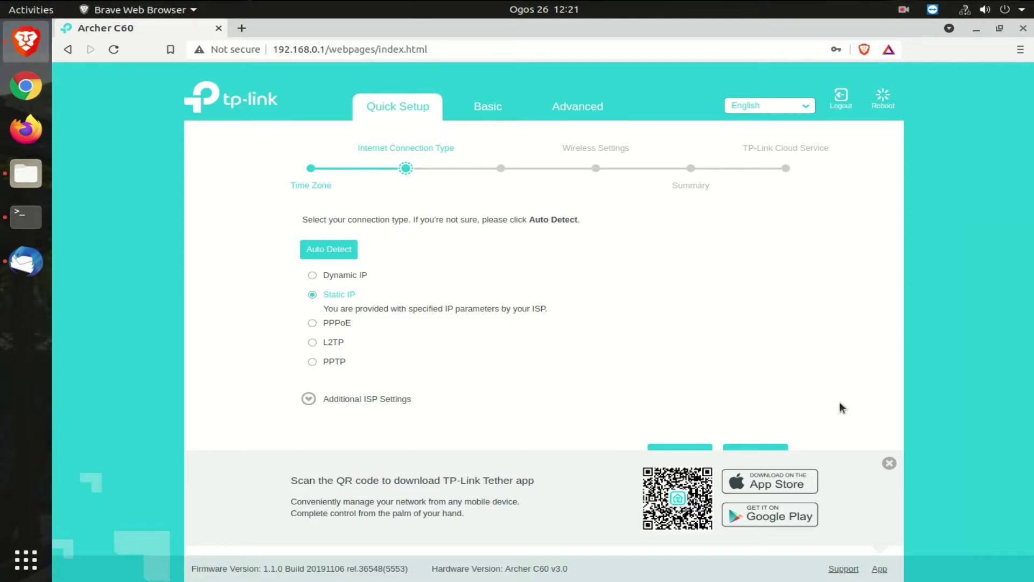
click(889, 464)
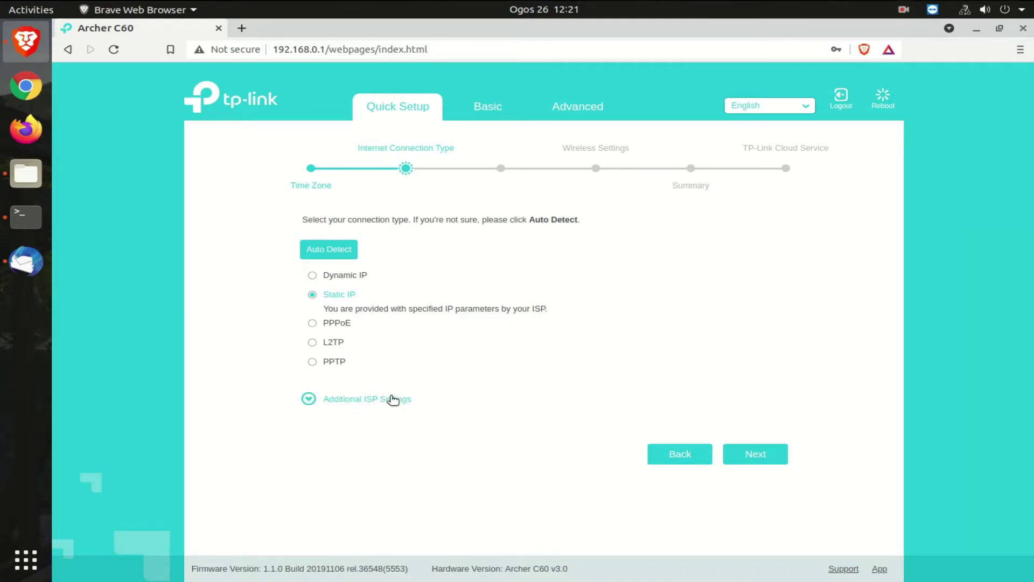
click(756, 455)
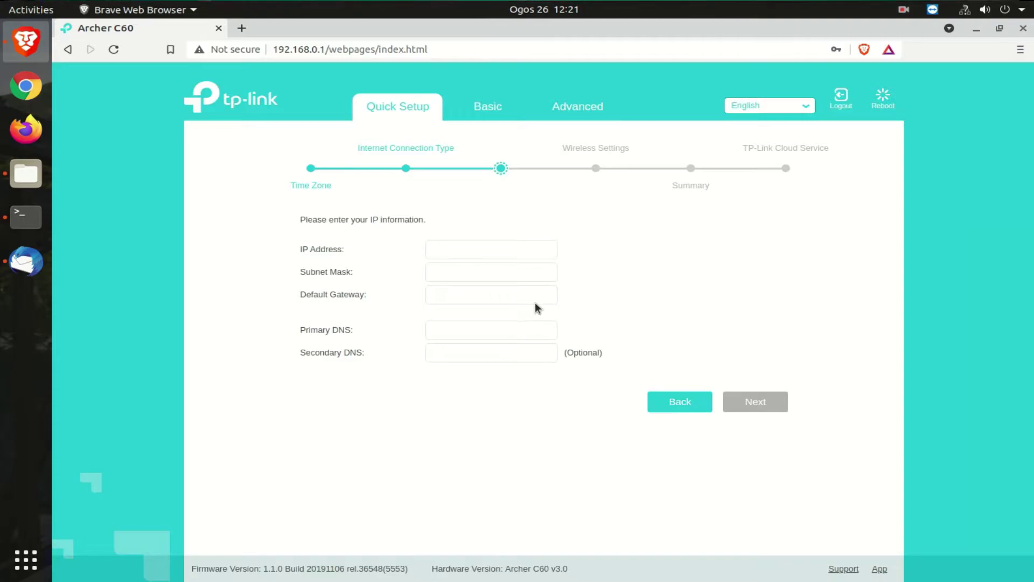
Fill in the ISP-provided IP address, subnet mask and default gateway for the static connection.
click(445, 251)
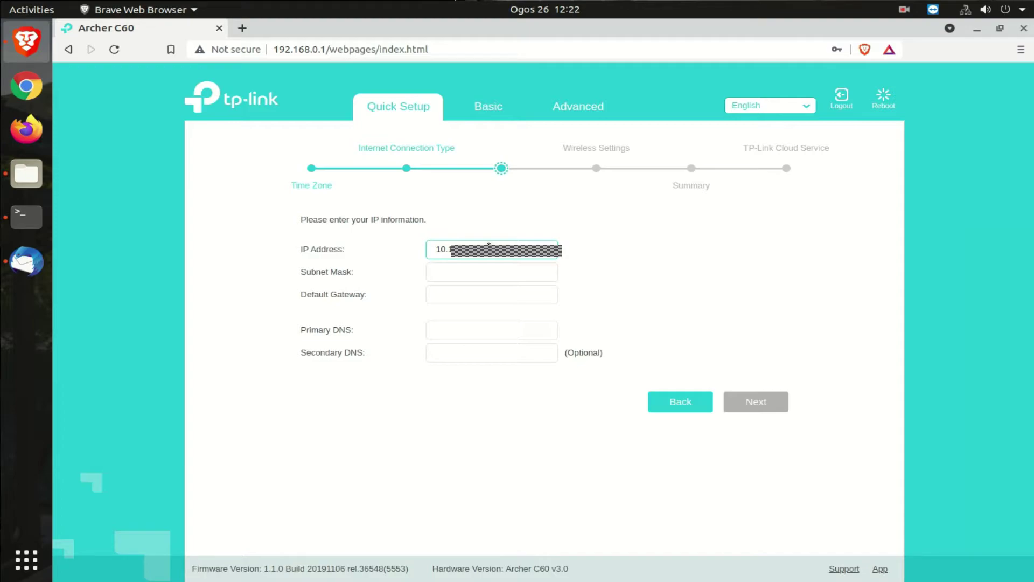
click(450, 276)
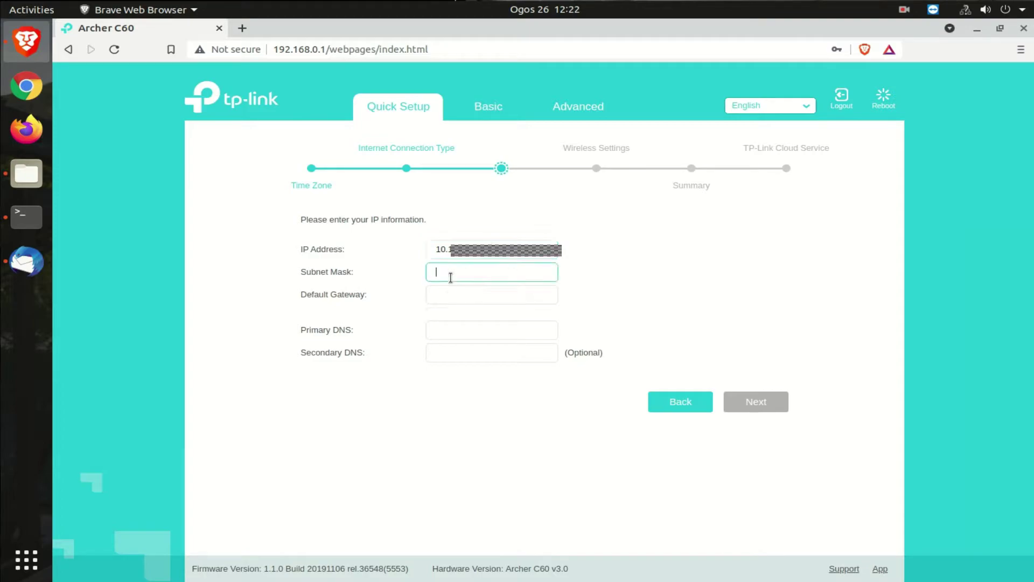
text(255.255.255.0)
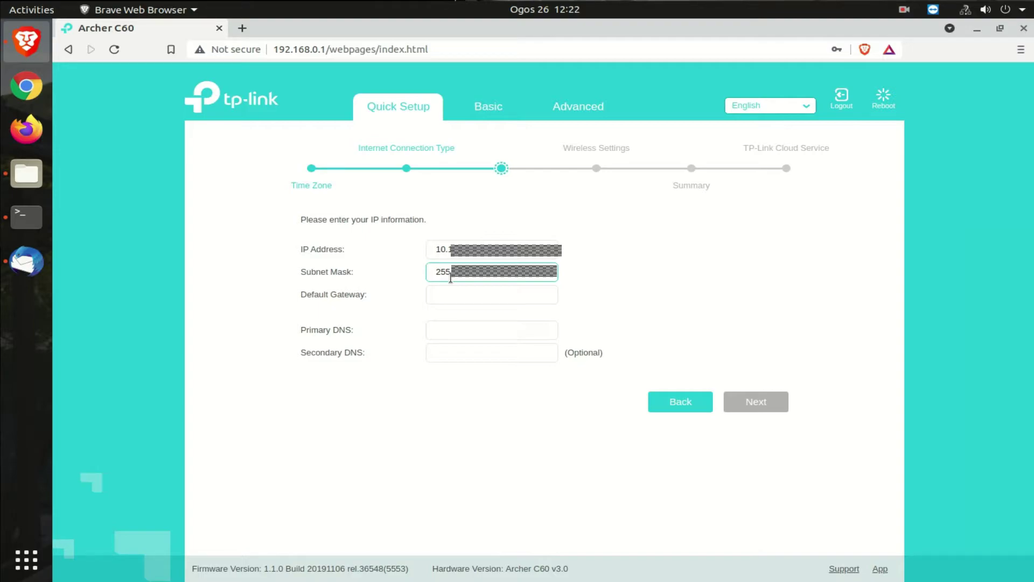
click(437, 295)
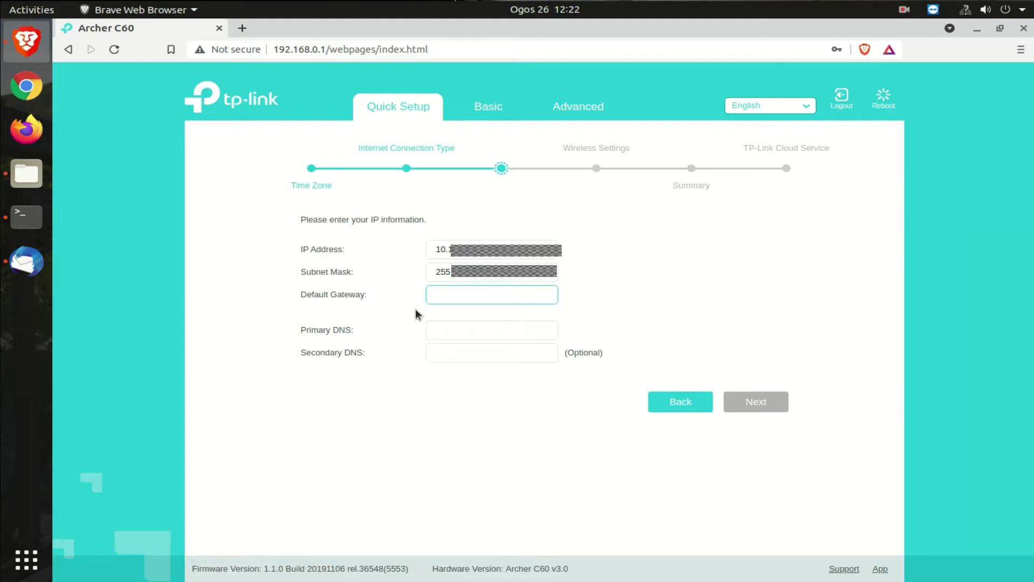
text(10.1.1.1)
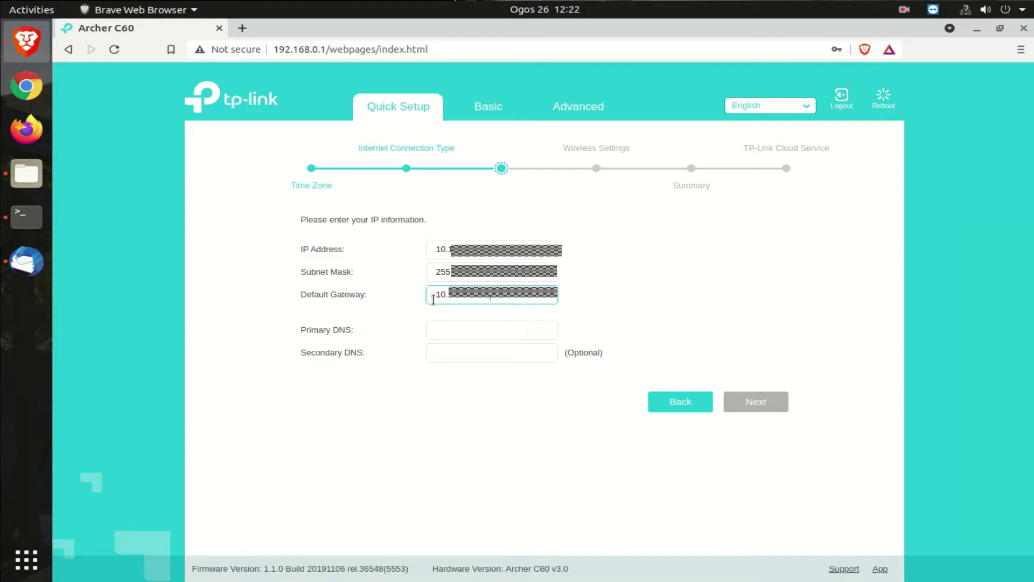
Fill in the primary and secondary DNS addresses and continue to the wireless settings.
click(436, 334)
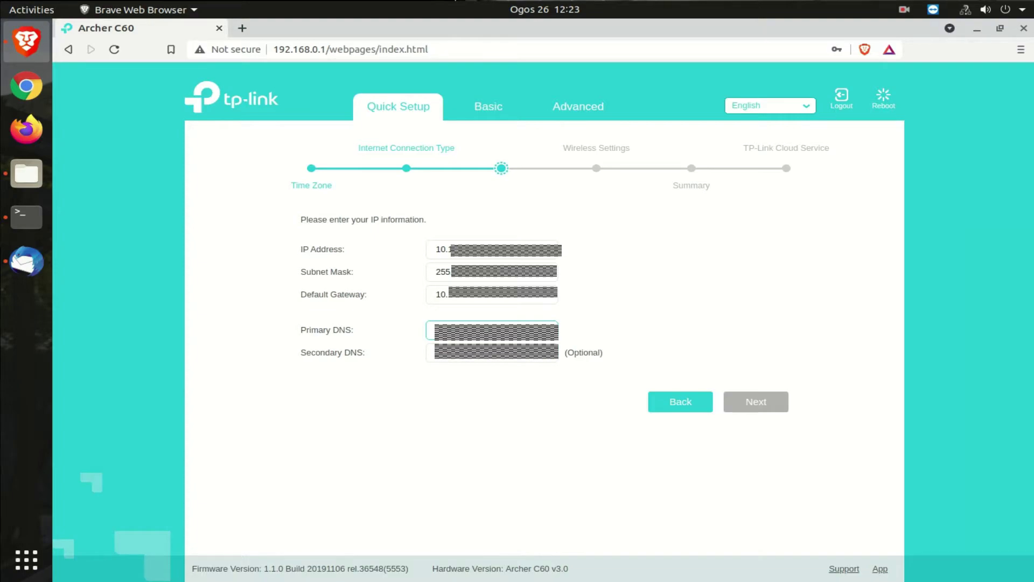
key(Tab)
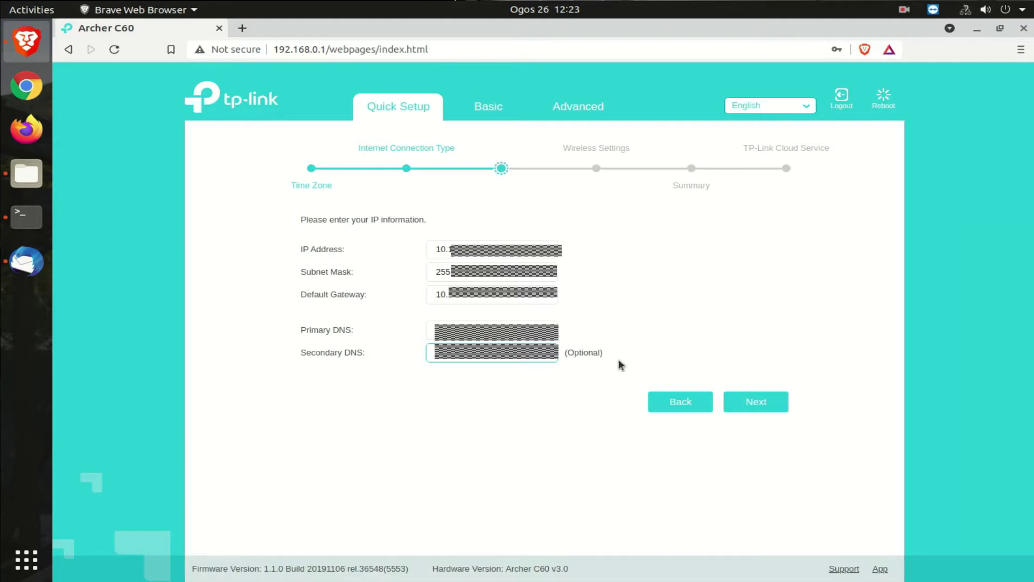
click(762, 405)
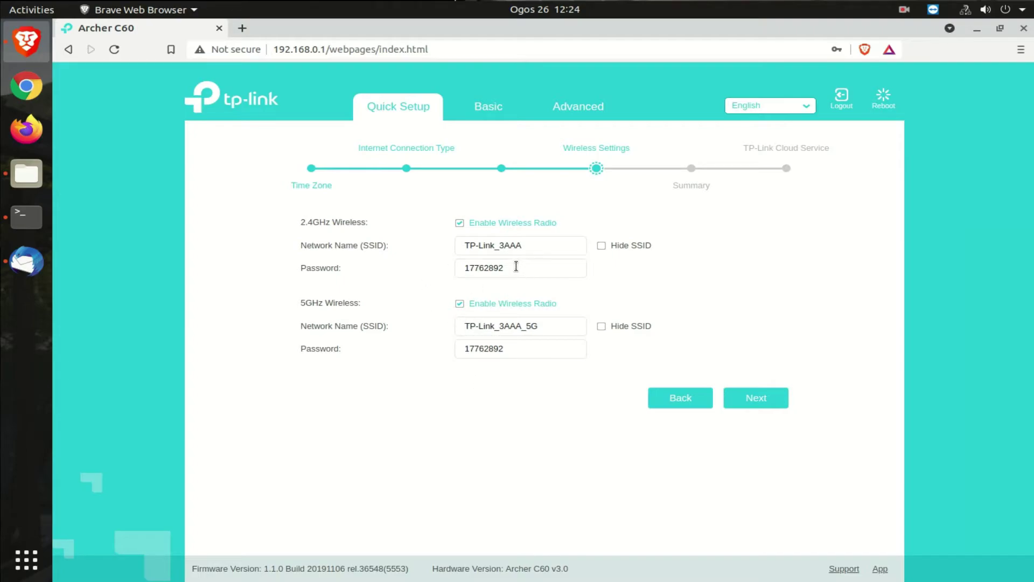
Replace the 2.4GHz wireless network name with PPD_Peperiksaan_2.5G.
triple_click(546, 244)
key(BackSpace)
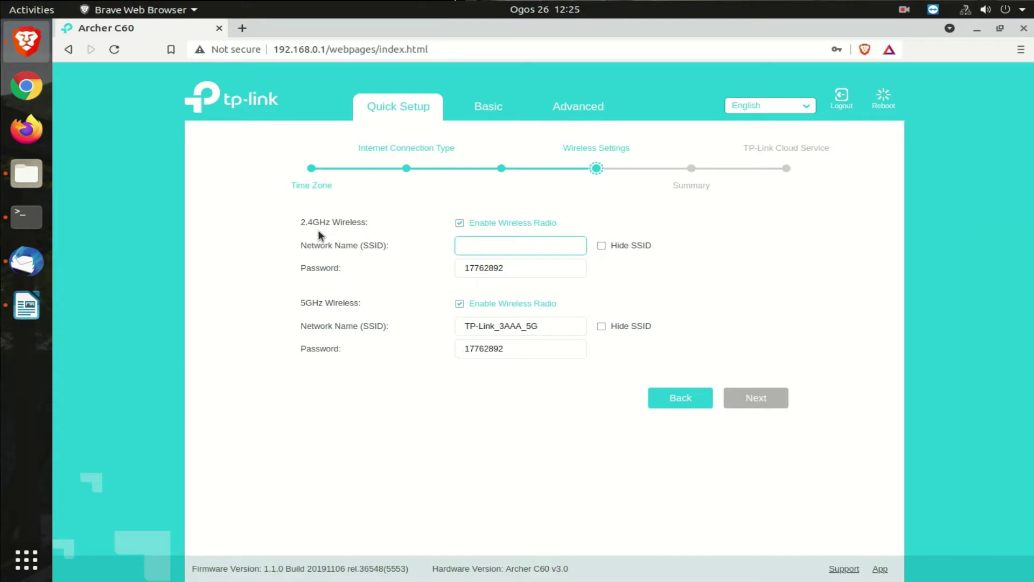
text(PPD_Peperiksaan_2.5G)
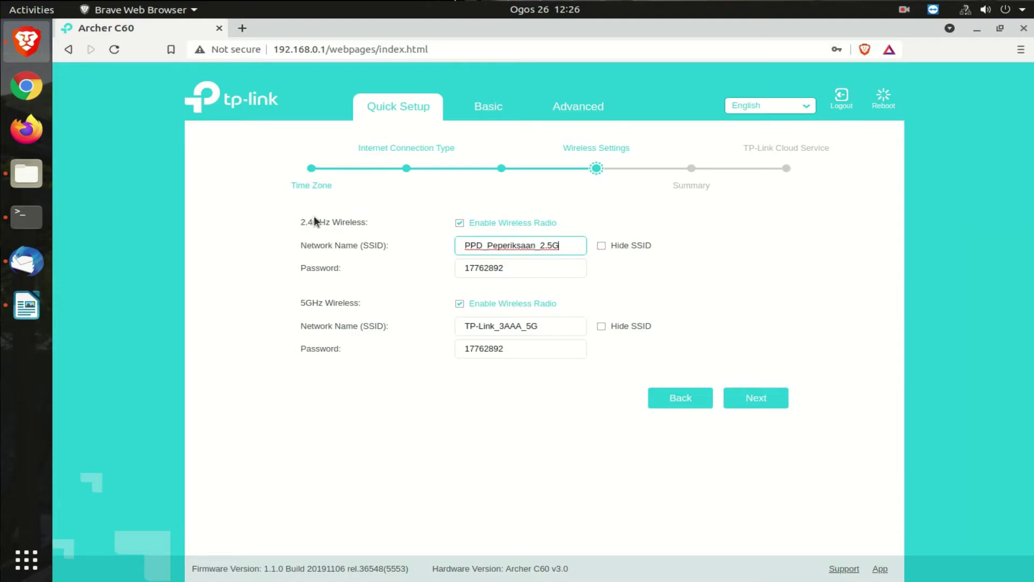
Replace the 5GHz wireless network name with PPD_Peperiksaan_5G.
click(548, 326)
drag(548, 327, 436, 327)
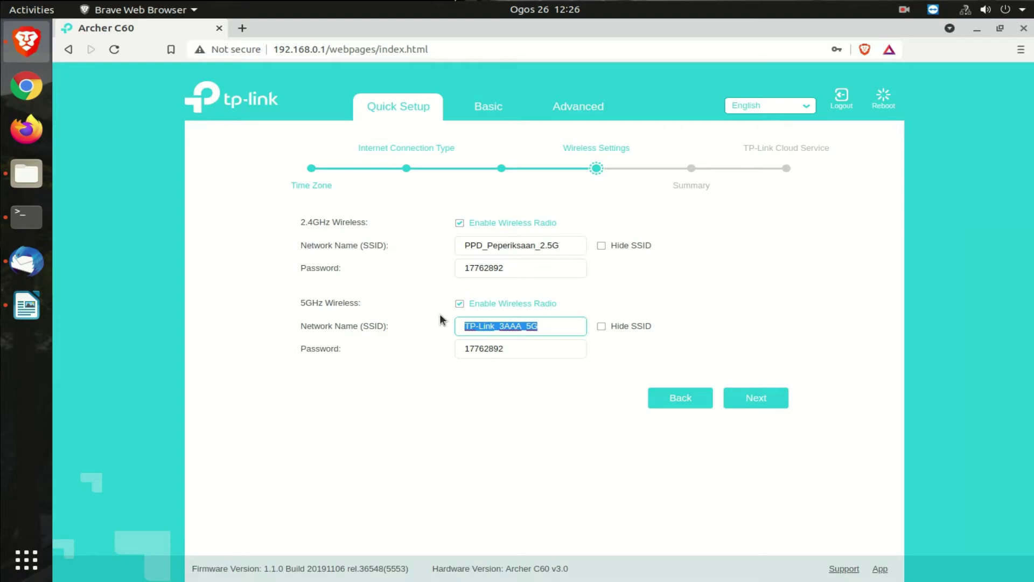
text(PPD_Peperiksaan_2.5G)
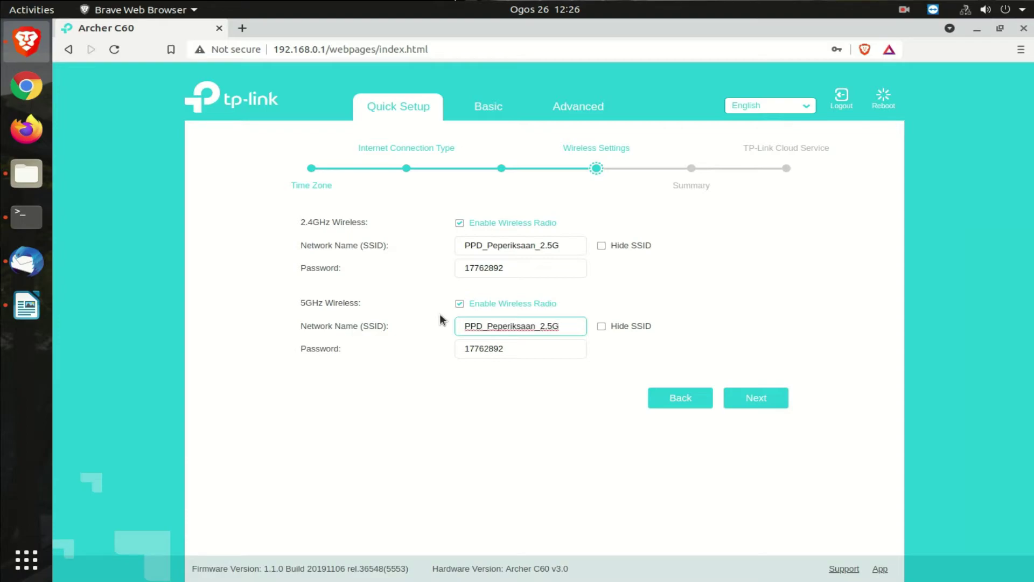
key(BackSpace)
key(BackSpace)
key(BackSpace)
key(BackSpace)
text(5G)
Disable the 2.4GHz and 5GHz wireless radios, and re-enable both of them.
click(460, 224)
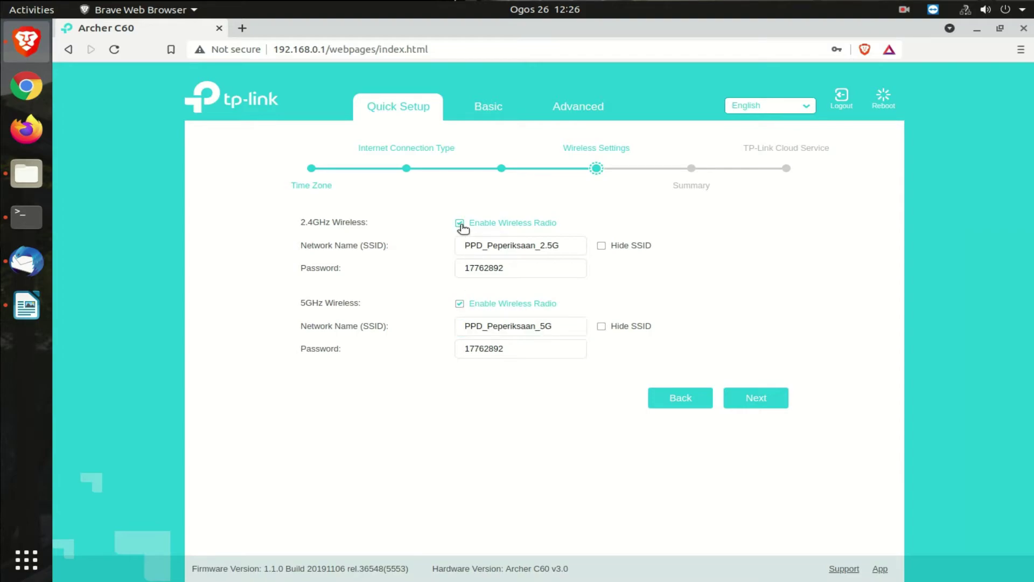
click(460, 305)
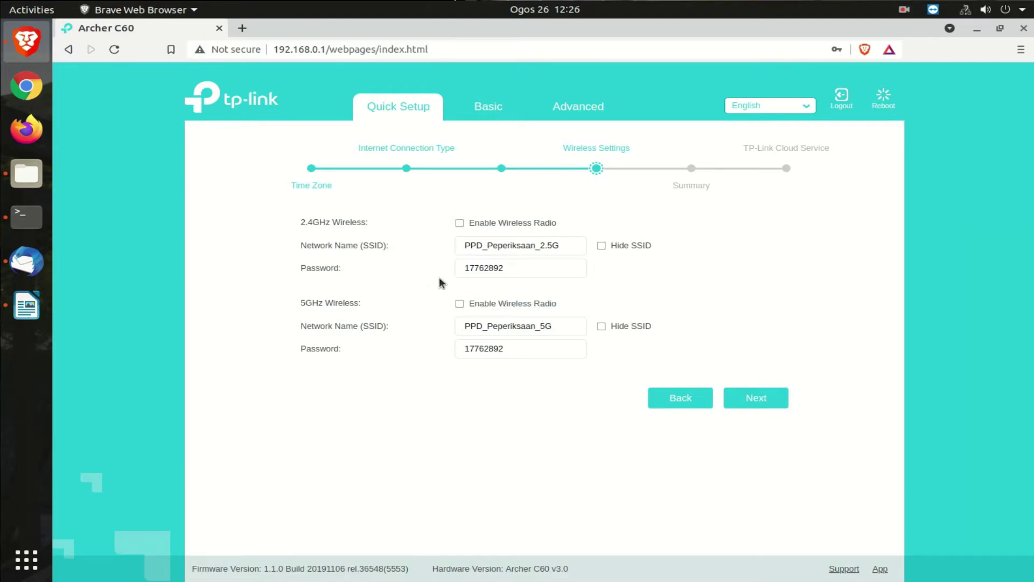
click(459, 224)
click(460, 305)
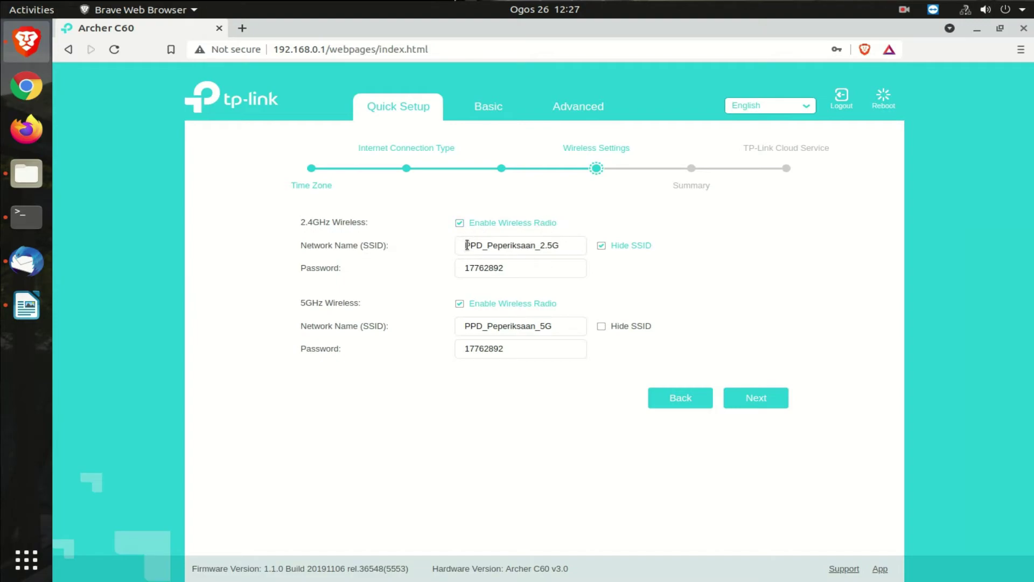
Replace the Wi-Fi passwords of the 2.4GHz and 5GHz networks with new ones and turn off Hide SSID for 2.4GHz.
drag(466, 249, 566, 241)
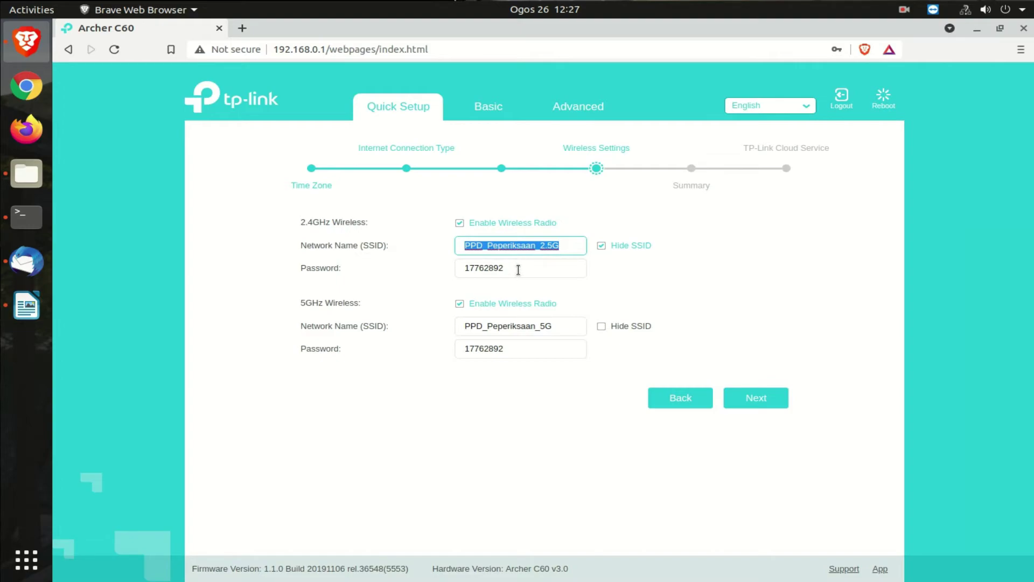
drag(519, 269, 439, 265)
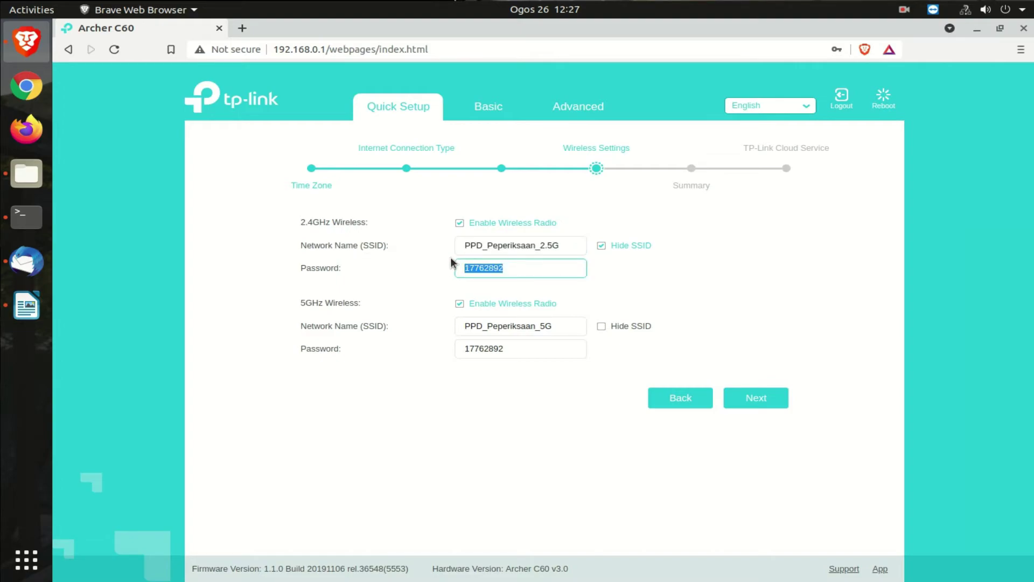
key(BackSpace)
drag(518, 350, 422, 349)
key(BackSpace)
click(483, 268)
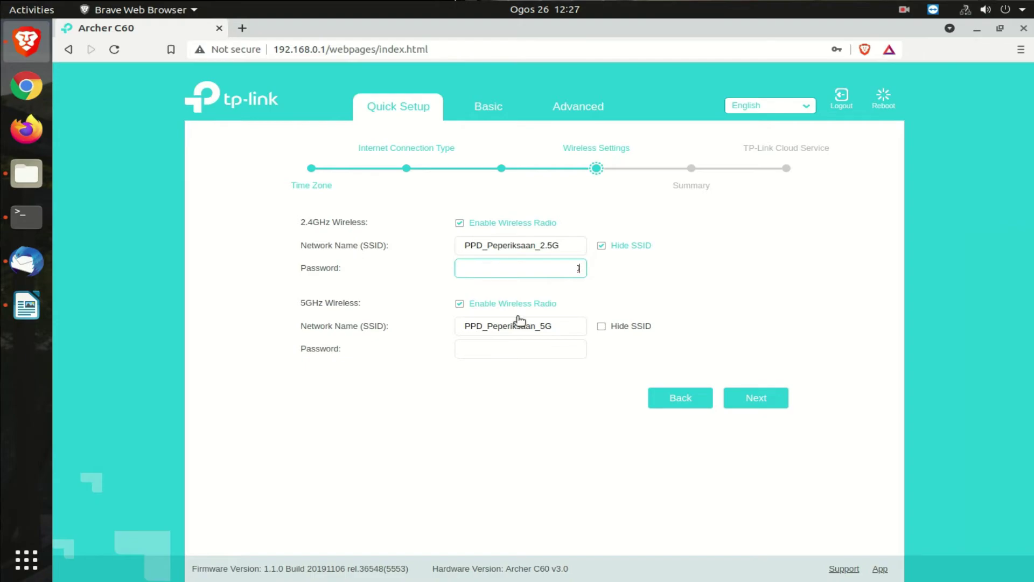
click(496, 346)
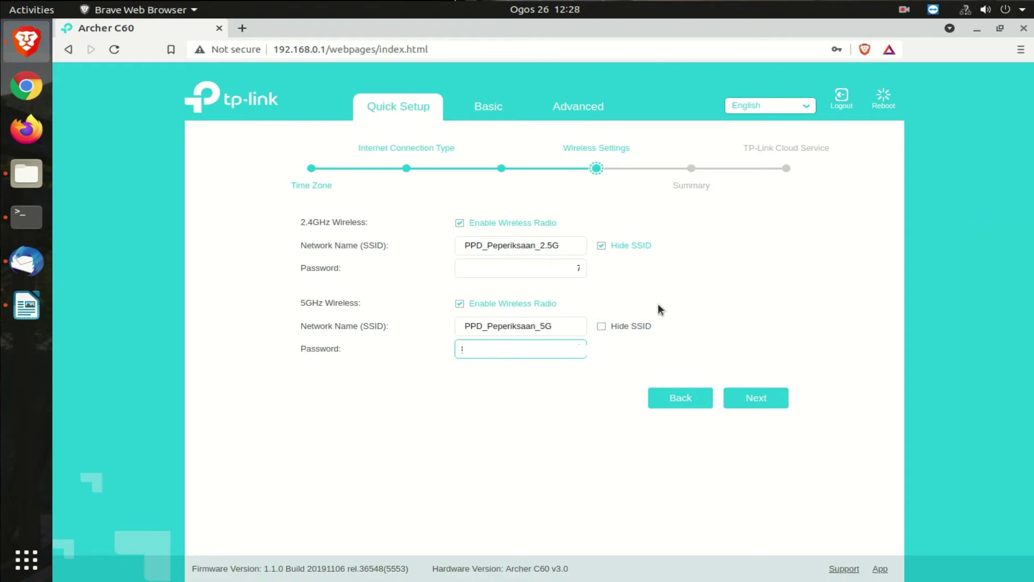
click(602, 246)
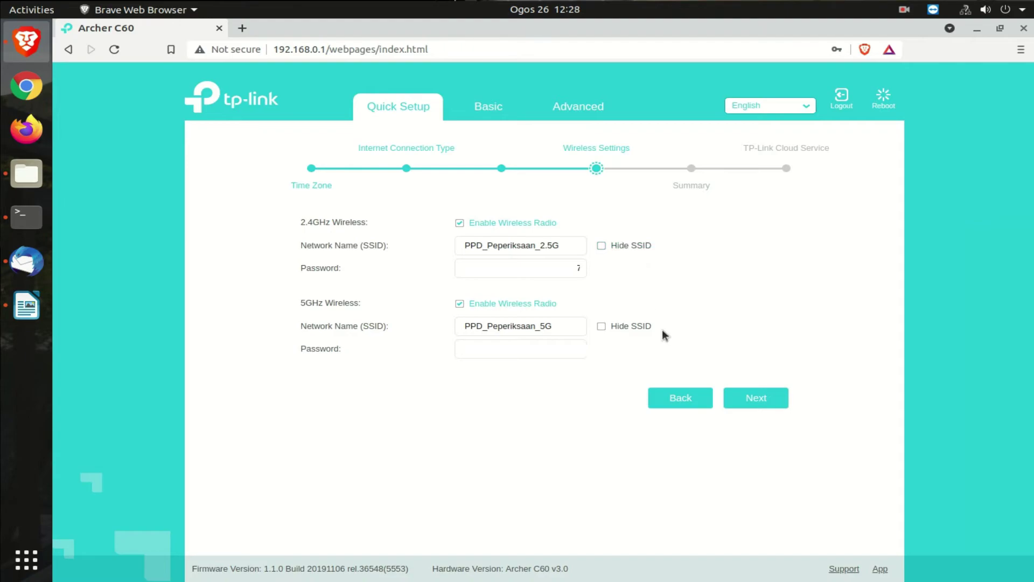
Continue to the summary, review the time zone and internet connection type, and save the configuration.
click(755, 398)
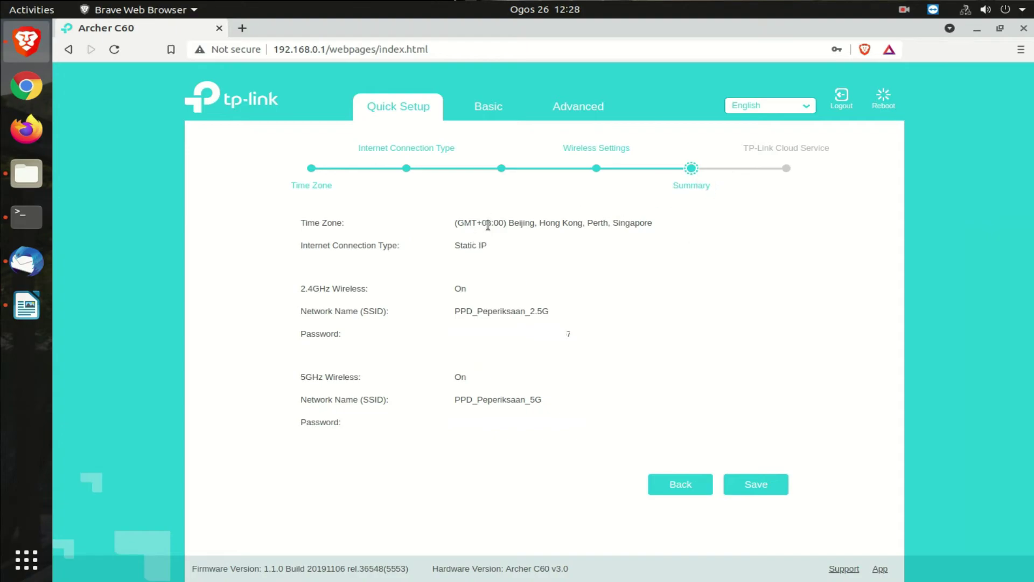
drag(453, 222, 659, 223)
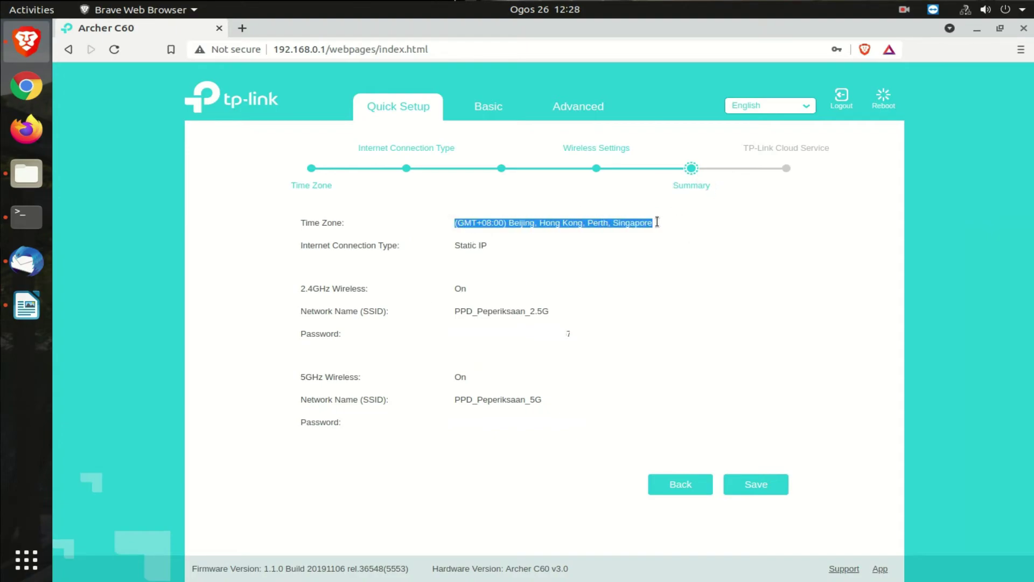
drag(454, 246, 505, 248)
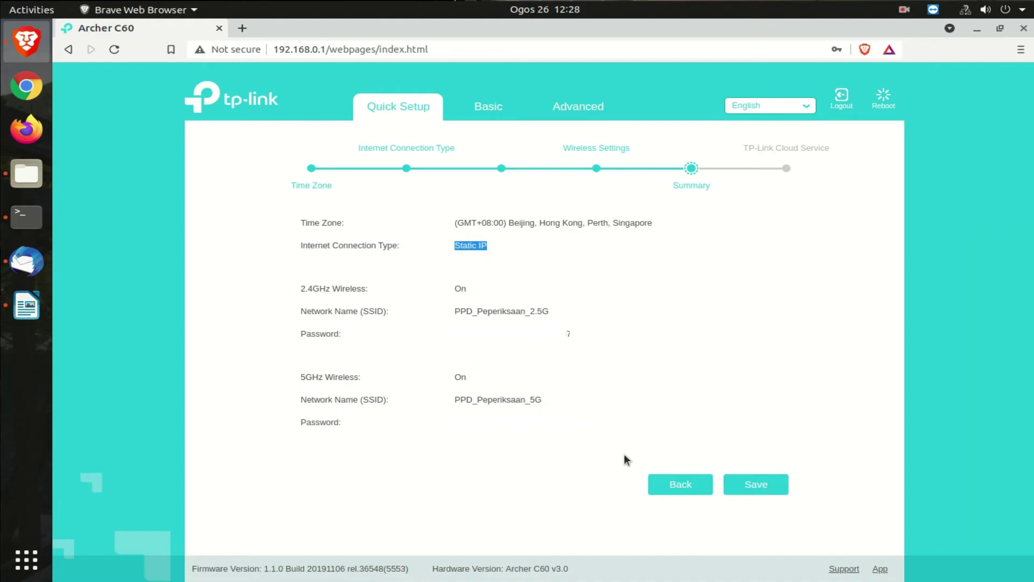
click(765, 484)
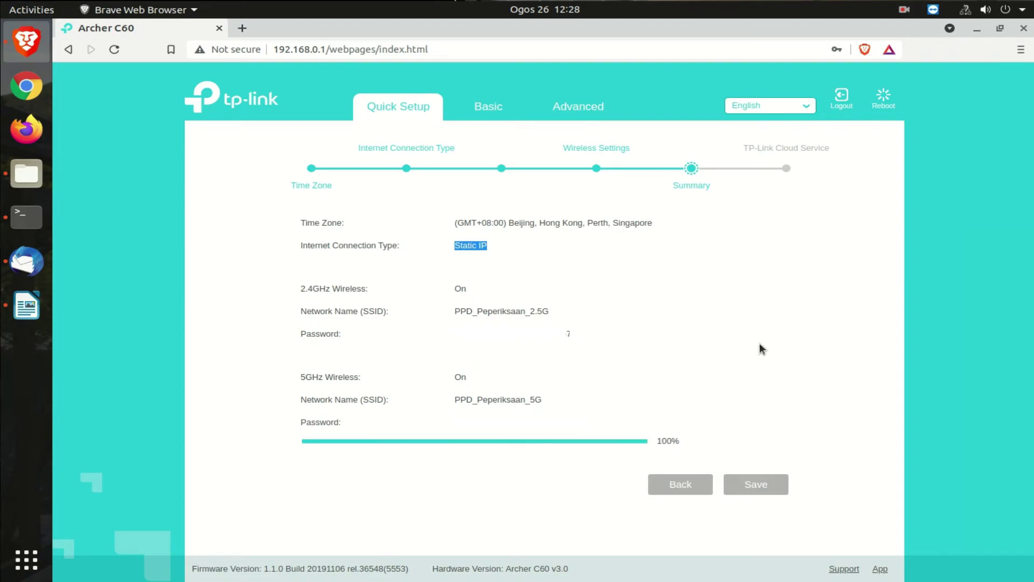
Open the computer's wired network settings, examine the connection's IPv4 address in its details, and close the details without changes.
click(969, 12)
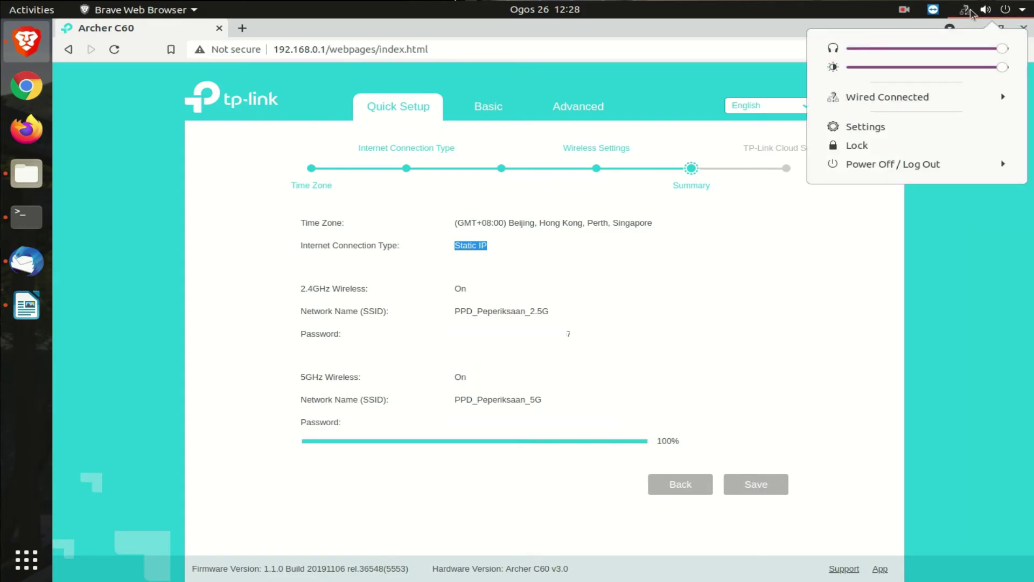
click(973, 99)
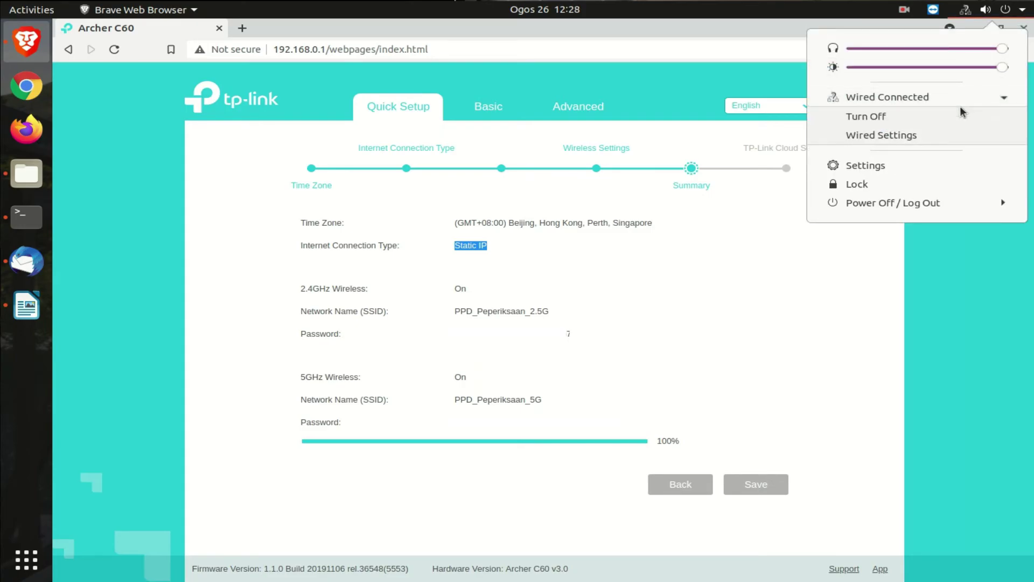
click(934, 139)
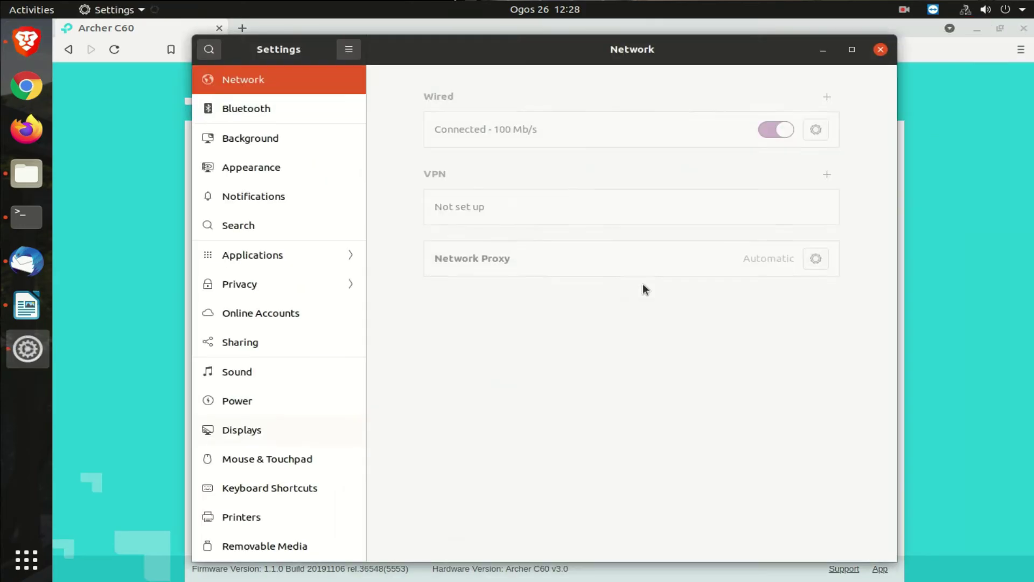
click(817, 130)
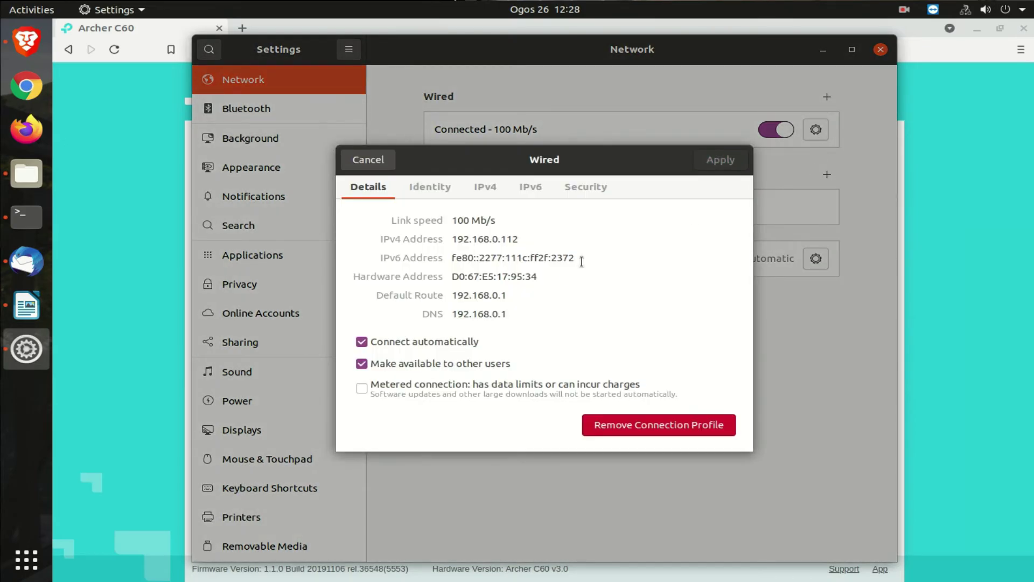
drag(452, 239, 532, 241)
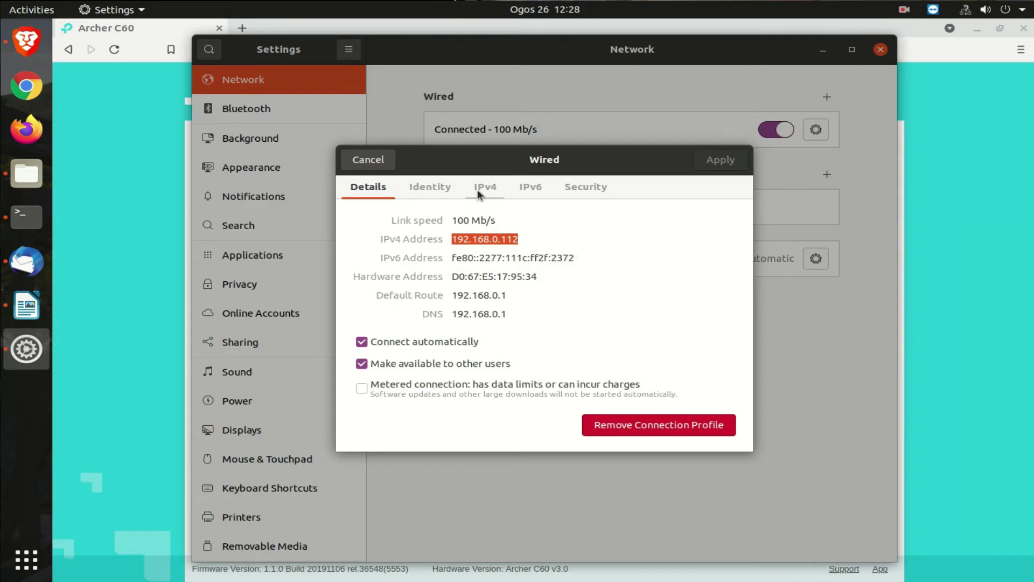
click(376, 165)
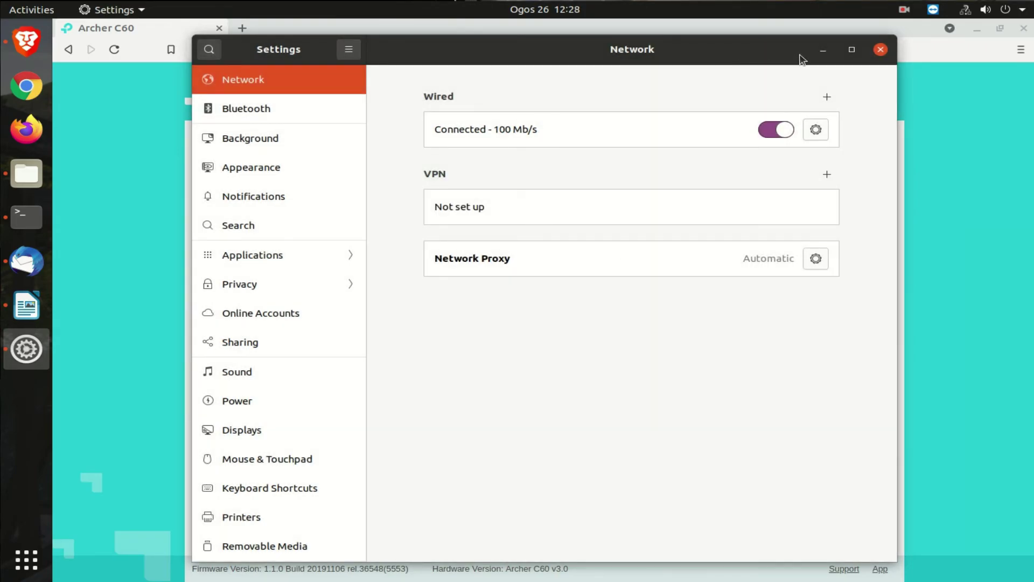
Minimize the system Settings window to return to the router page and finish the Quick Setup wizard.
click(821, 51)
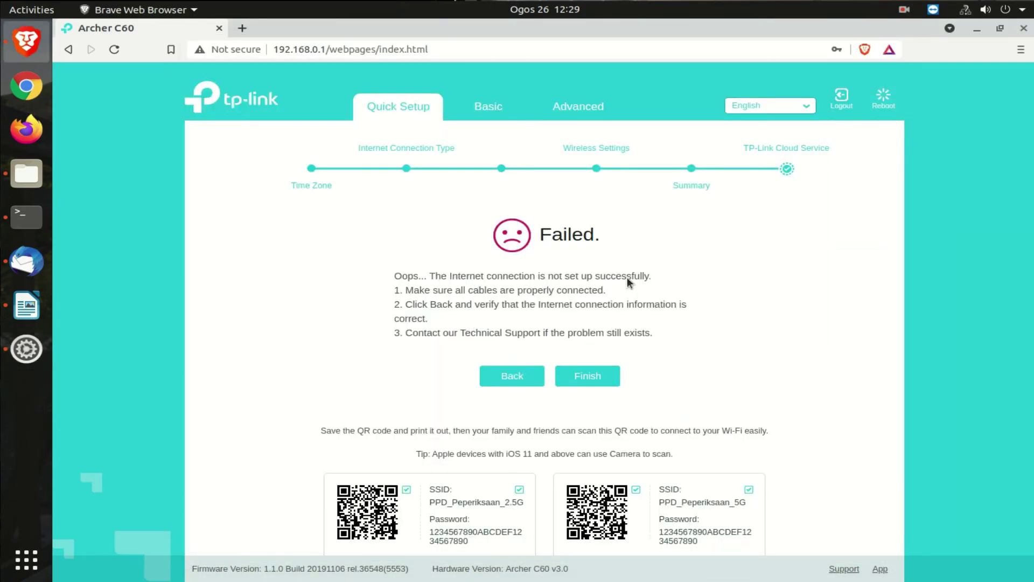
click(579, 377)
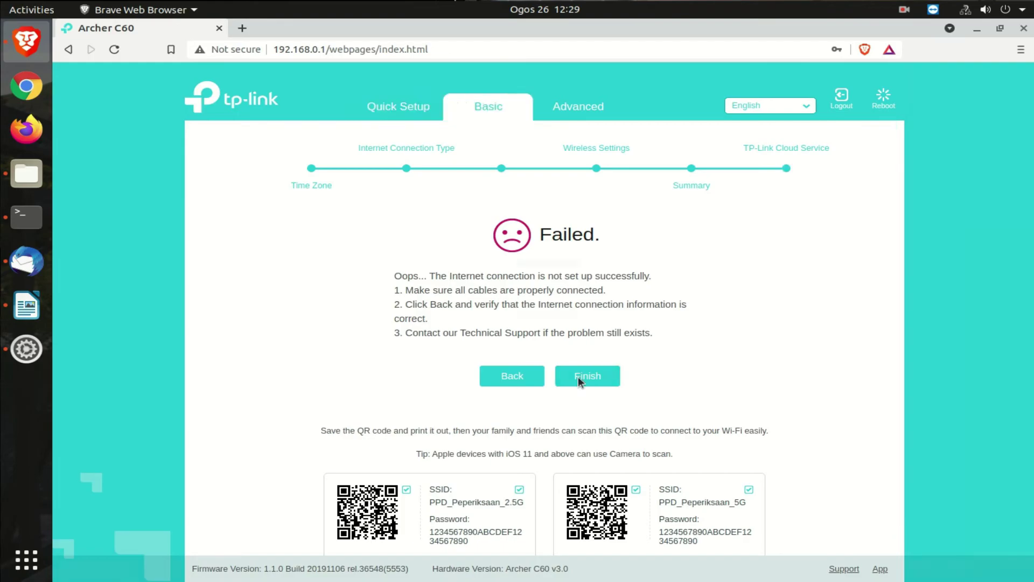